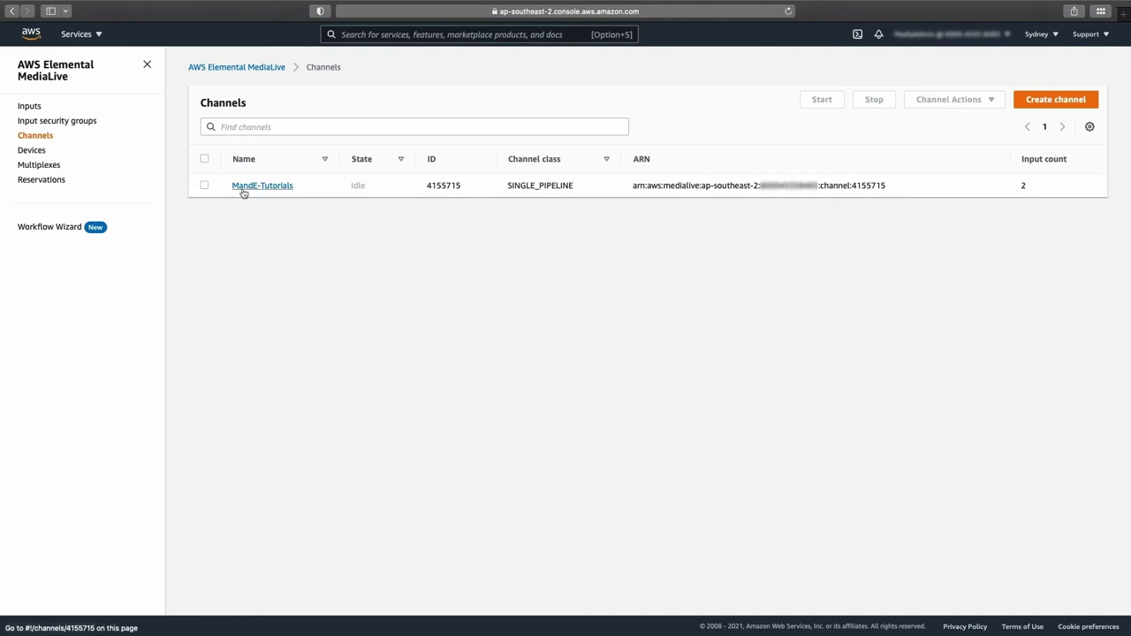
Step: Open the MandE-Tutorials channel and examine its ID, input attachments and channel state
{"action": "left_click_drag", "start_coordinate": [426, 189], "coordinate": [464, 189]}
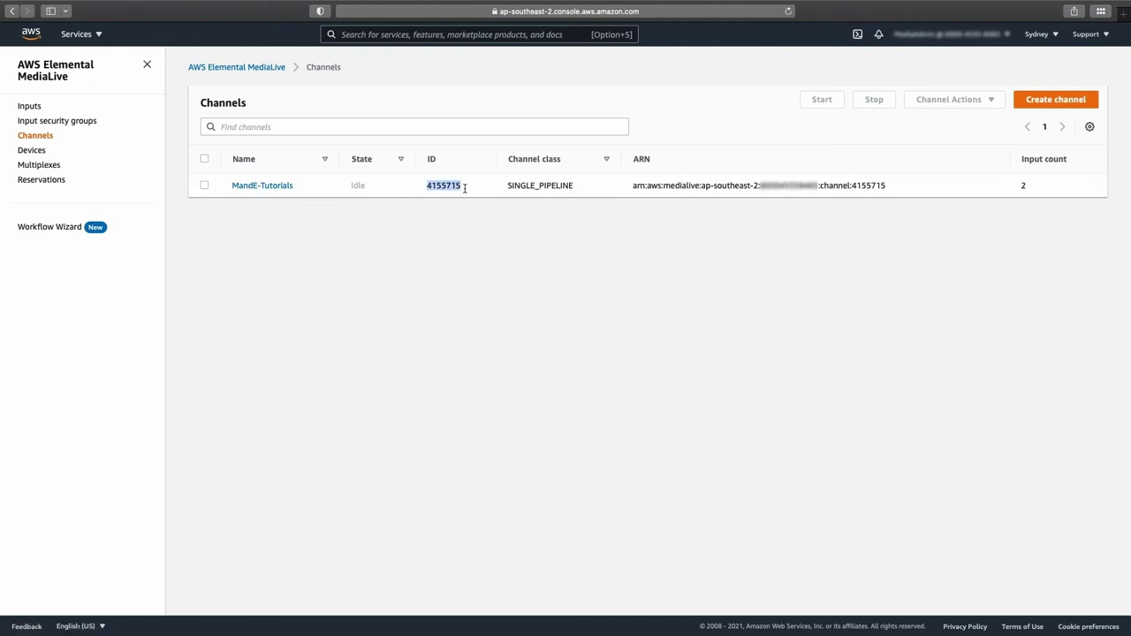
{"action": "left_click", "coordinate": [262, 186]}
{"action": "scroll", "coordinate": [376, 180], "scroll_direction": "down", "scroll_amount": 1}
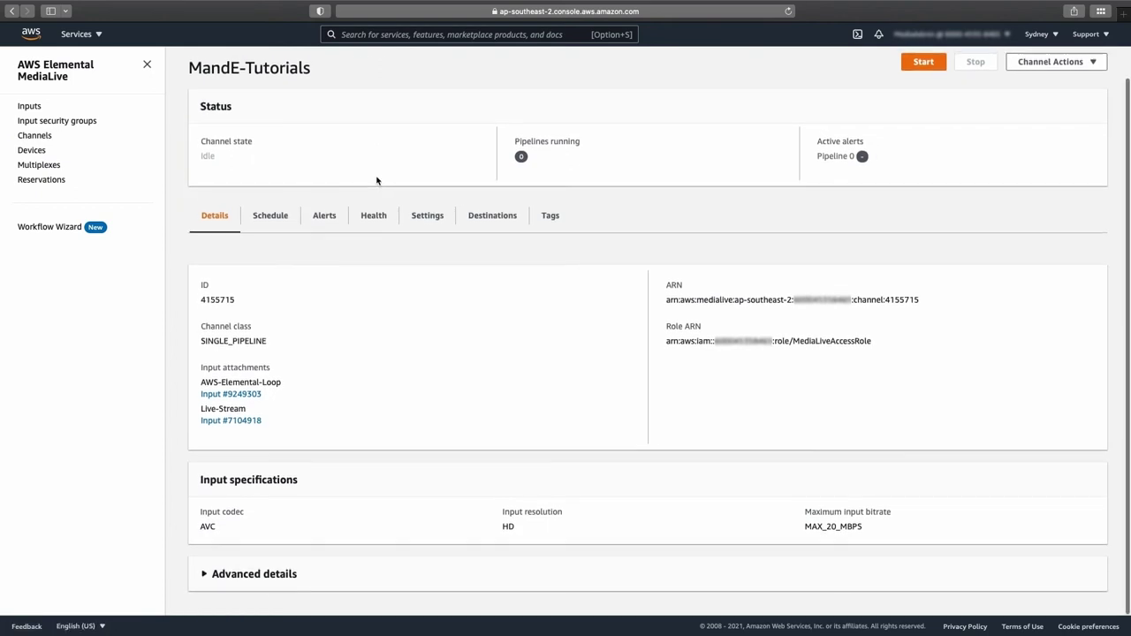
{"action": "left_click_drag", "start_coordinate": [201, 364], "coordinate": [278, 365]}
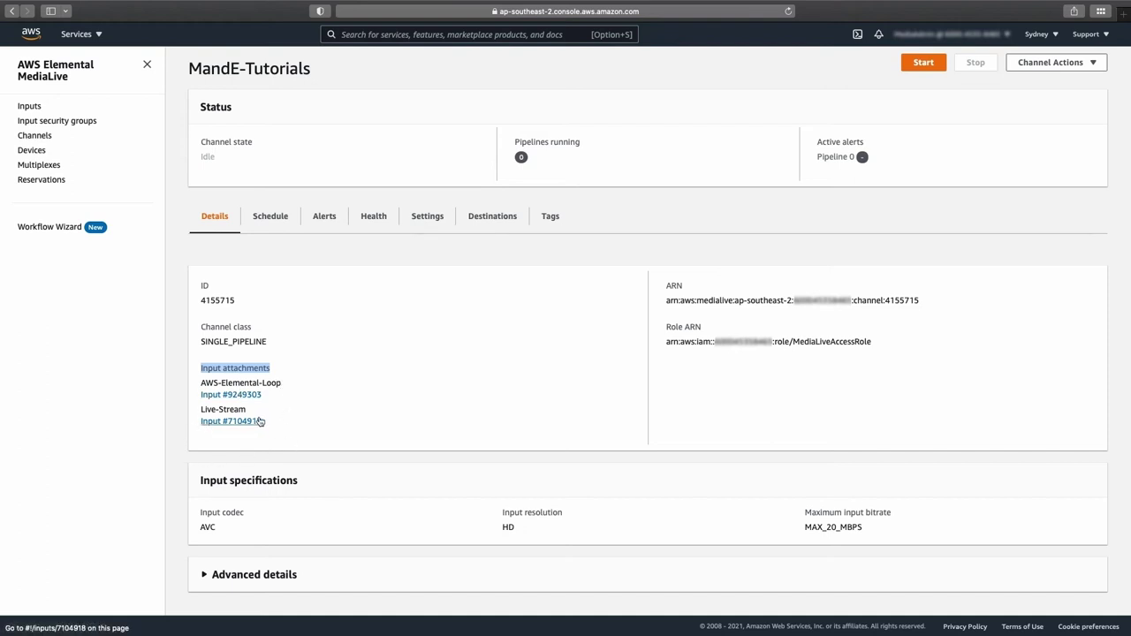
{"action": "left_click", "coordinate": [333, 417]}
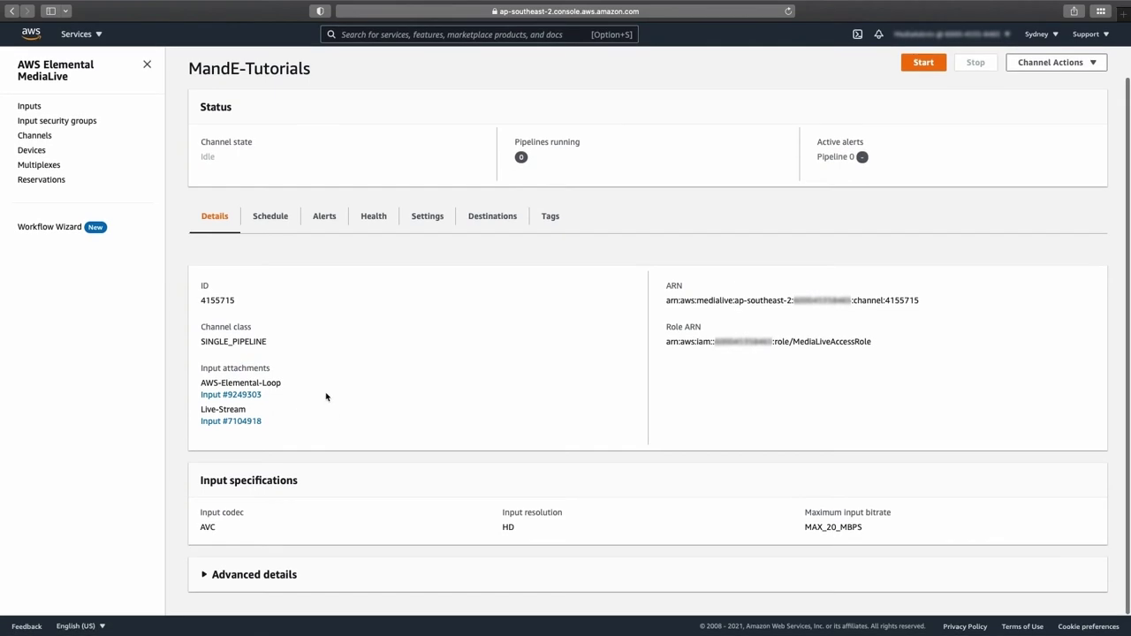
{"action": "left_click_drag", "start_coordinate": [217, 155], "coordinate": [198, 151]}
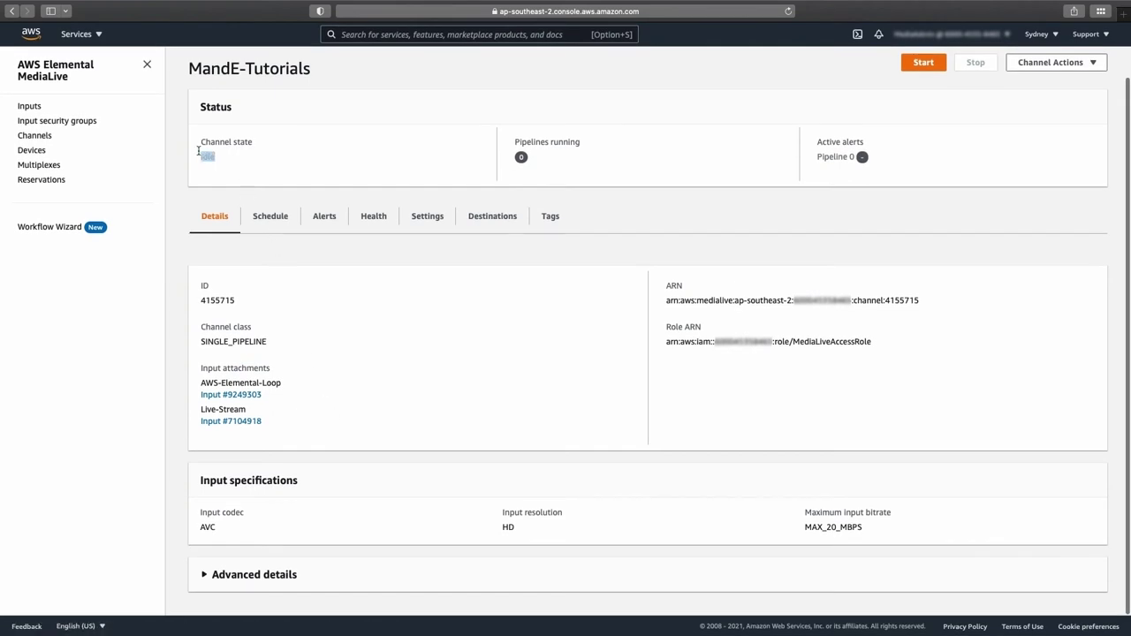
Step: Open the channel's schedule, look at it in timeline view and return to list view
{"action": "left_click", "coordinate": [270, 221]}
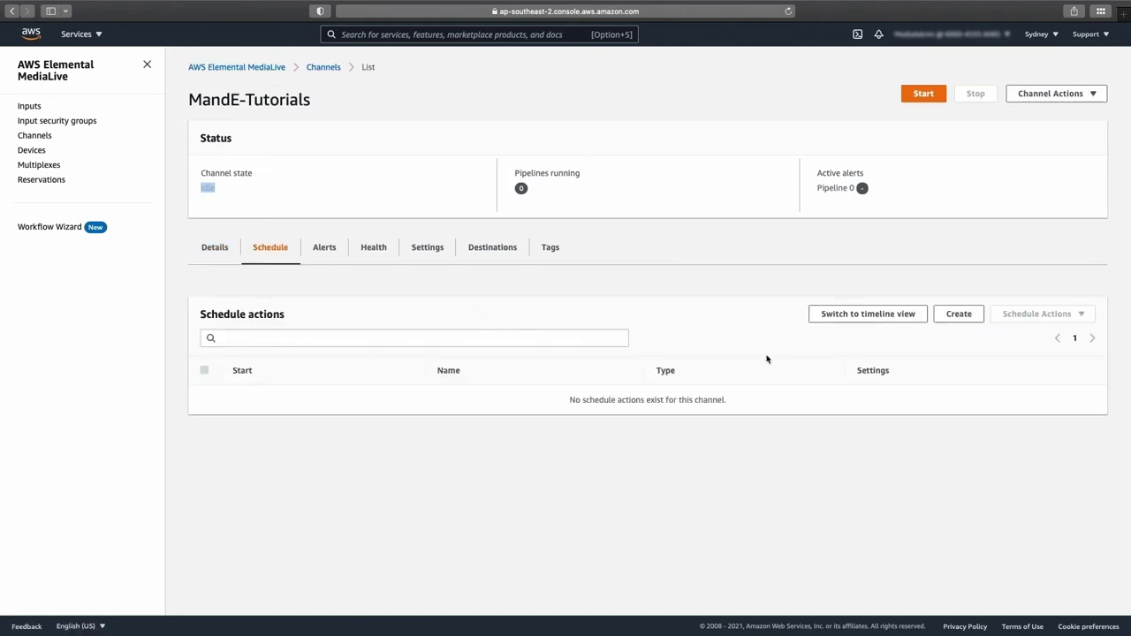
{"action": "left_click", "coordinate": [858, 316]}
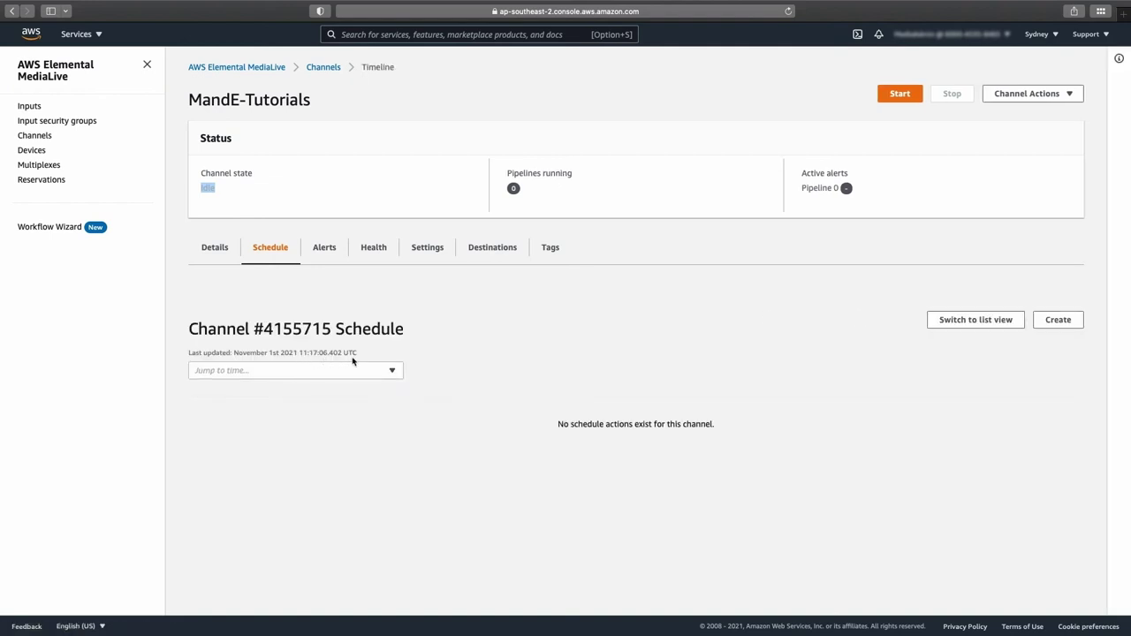
{"action": "left_click", "coordinate": [982, 322]}
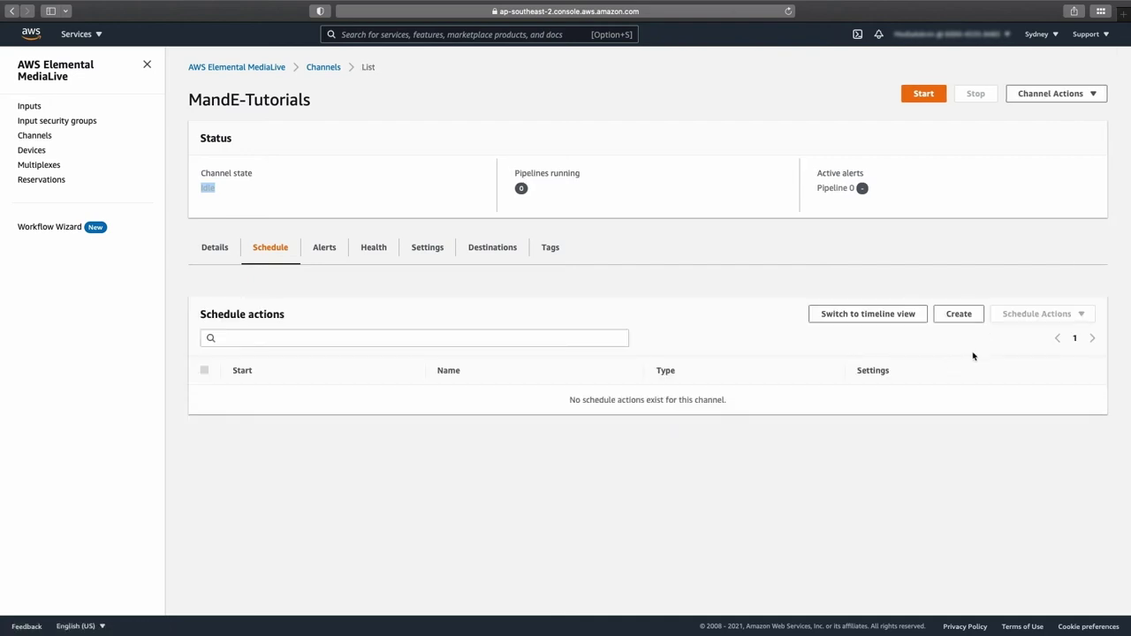
Step: Begin a new schedule action for the channel and name it switch-to-live-01
{"action": "left_click", "coordinate": [949, 319]}
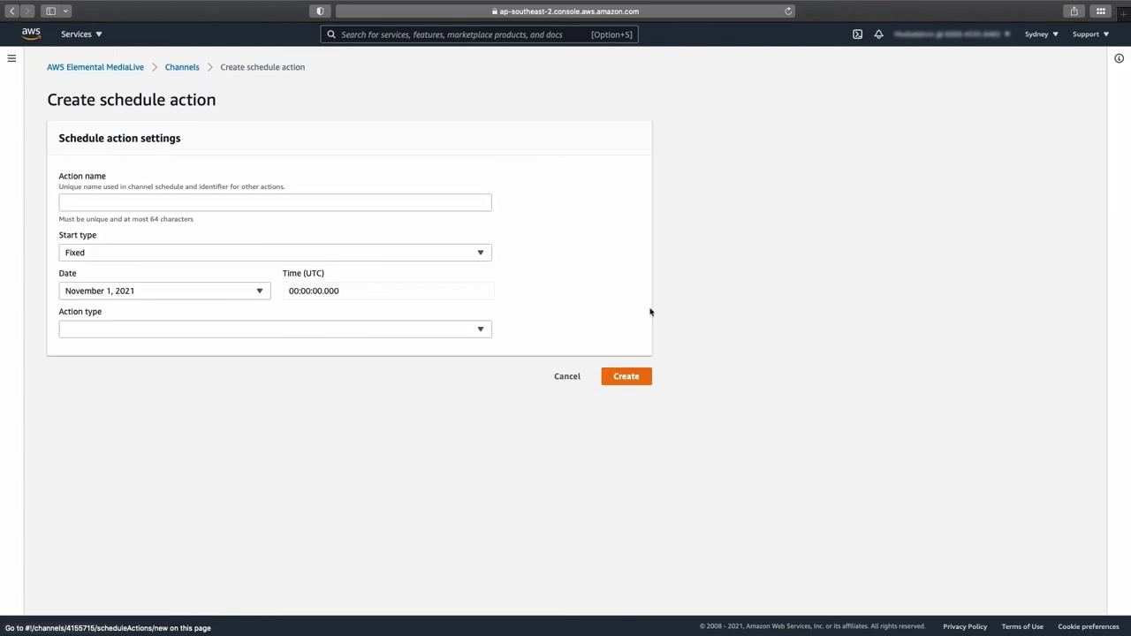
{"action": "left_click", "coordinate": [173, 203]}
{"action": "type", "text": "switch-to-live-01"}
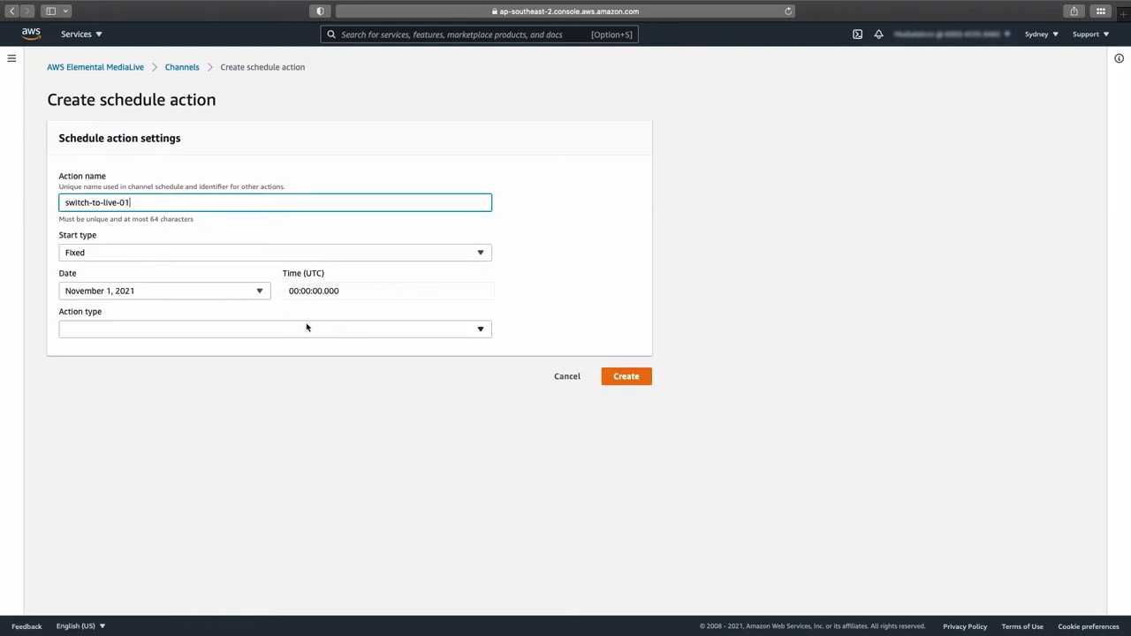
Step: Set the fixed start time of the switch-to-live-01 action to 11:21:00.000 UTC
{"action": "left_click", "coordinate": [291, 294]}
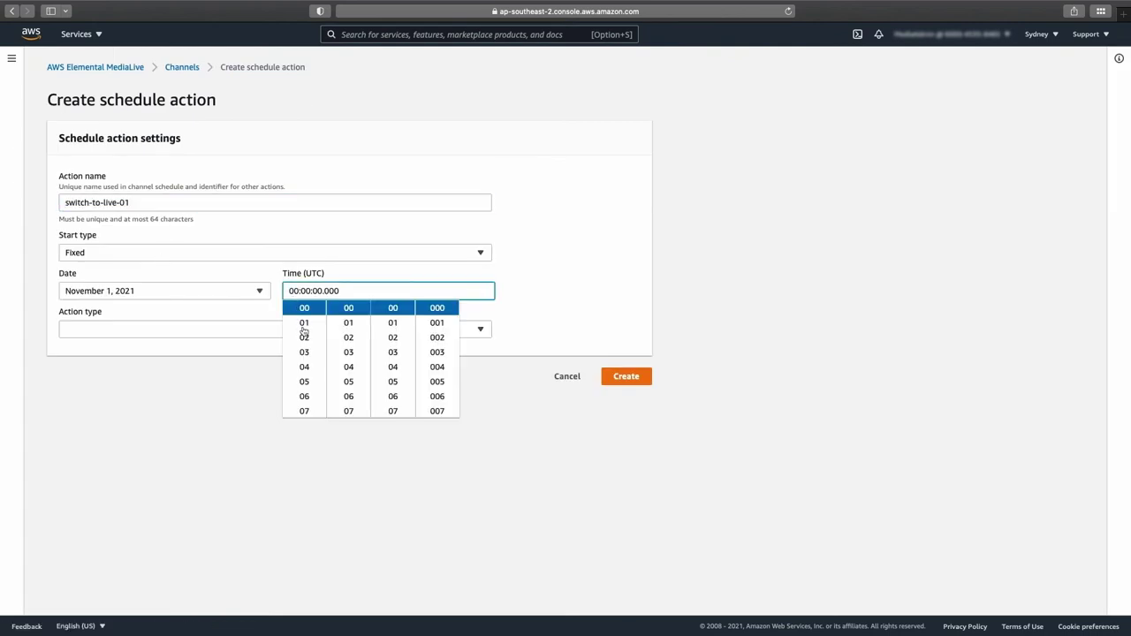
{"action": "scroll", "coordinate": [305, 355], "scroll_direction": "down", "scroll_amount": 2}
{"action": "scroll", "coordinate": [305, 355], "scroll_direction": "down", "scroll_amount": 3}
{"action": "left_click", "coordinate": [304, 364]}
{"action": "scroll", "coordinate": [353, 331], "scroll_direction": "down", "scroll_amount": 10}
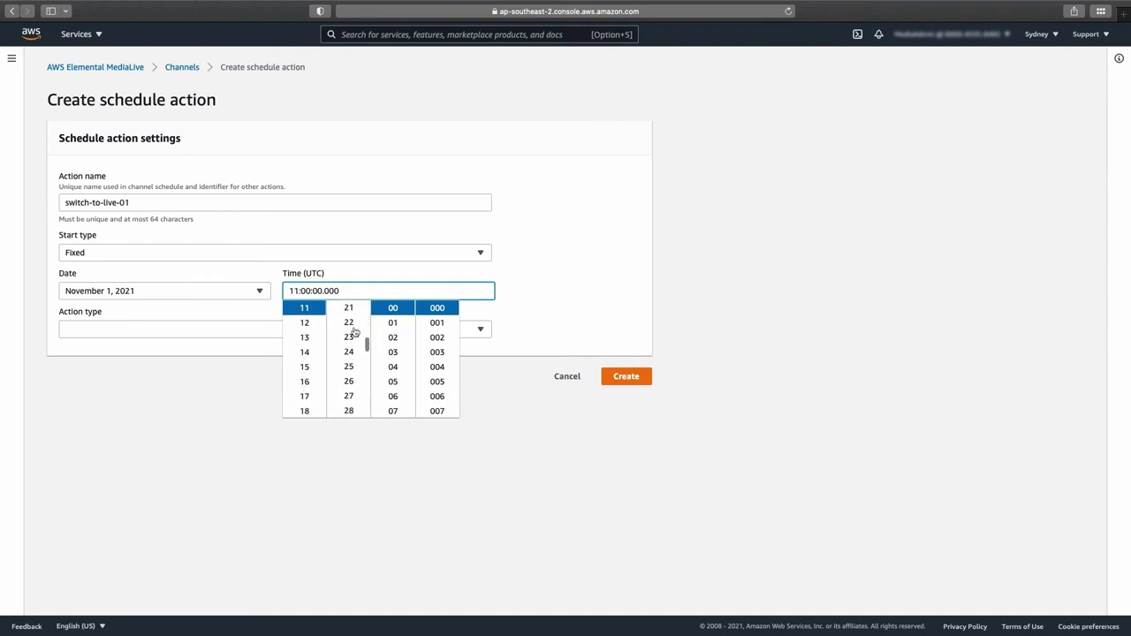
{"action": "left_click", "coordinate": [352, 326]}
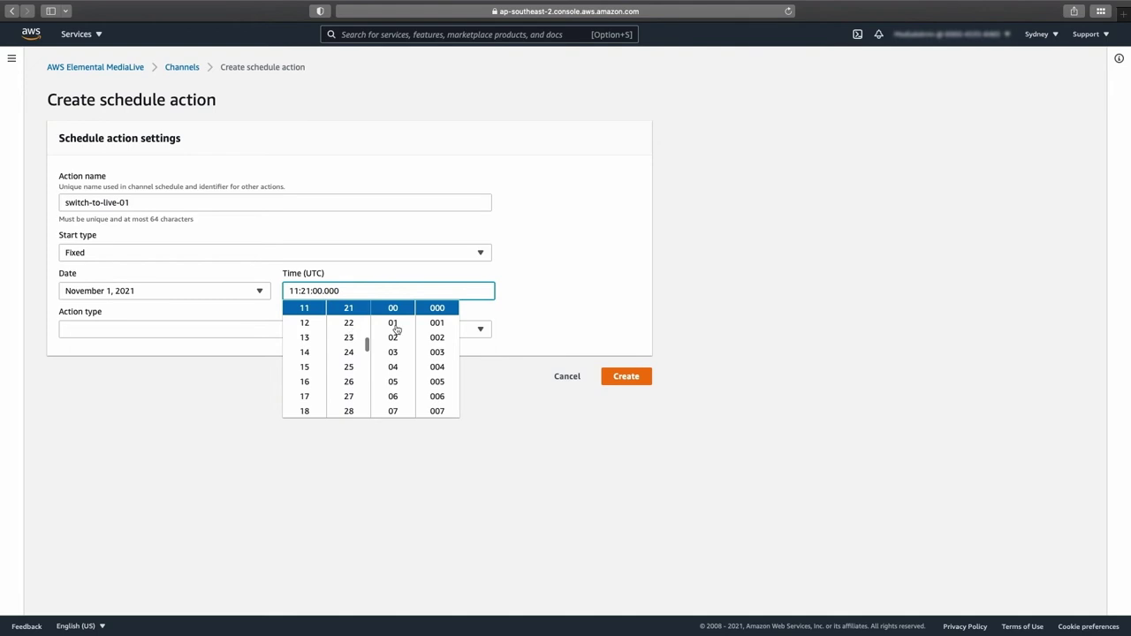
{"action": "left_click", "coordinate": [527, 330]}
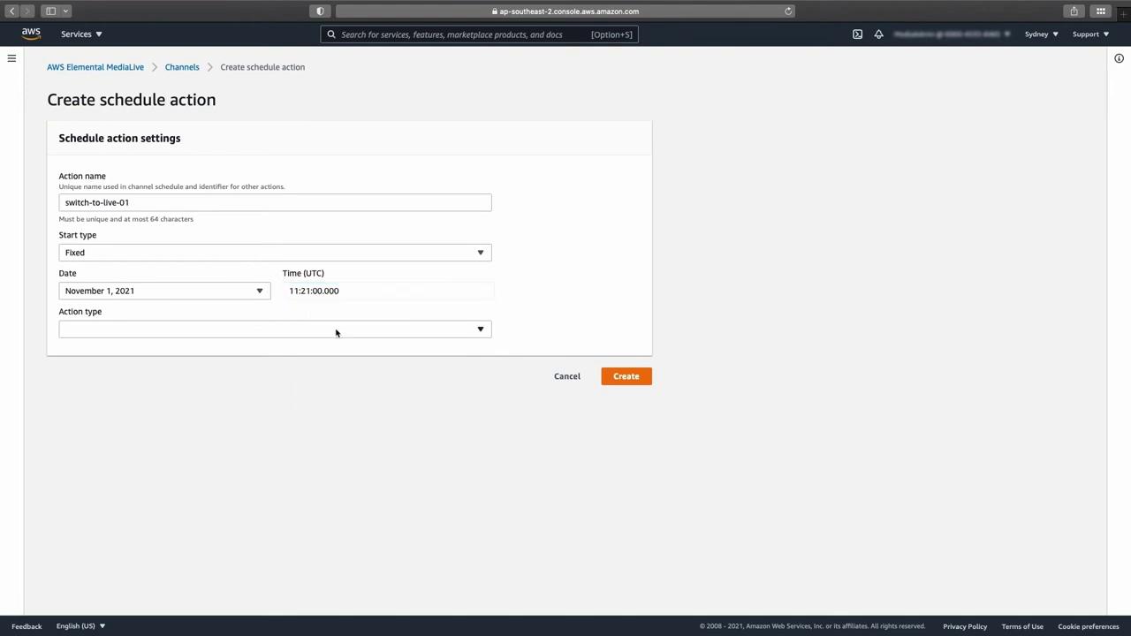
Step: Set the action type to Input Switch with the Live-Stream input attachment and create the schedule action
{"action": "left_click", "coordinate": [336, 330]}
{"action": "left_click", "coordinate": [157, 436]}
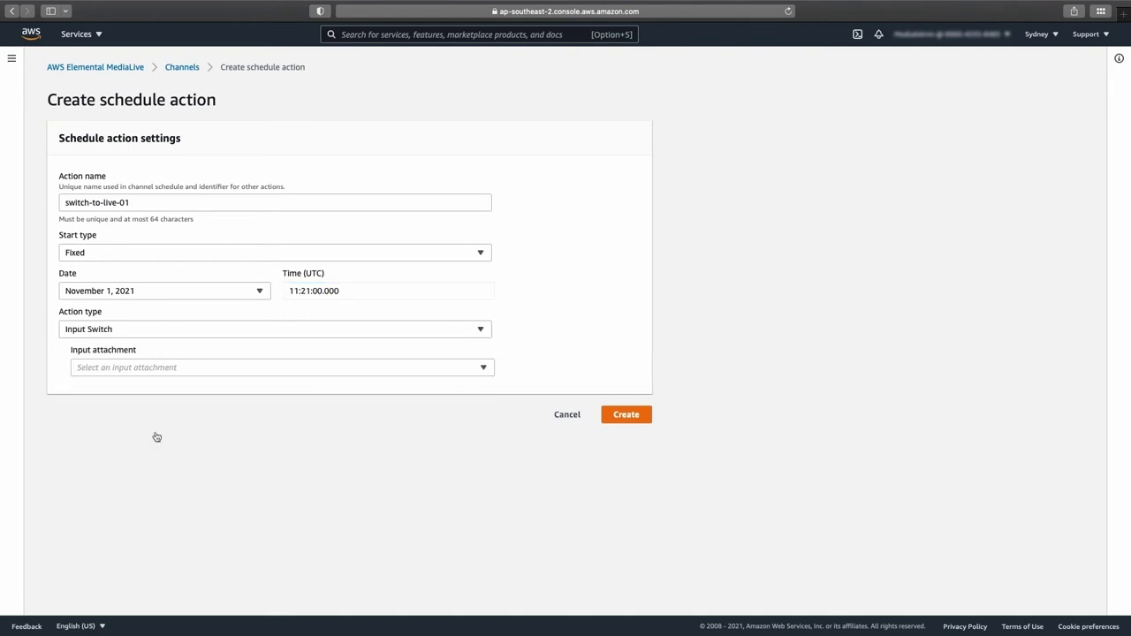
{"action": "left_click", "coordinate": [157, 367]}
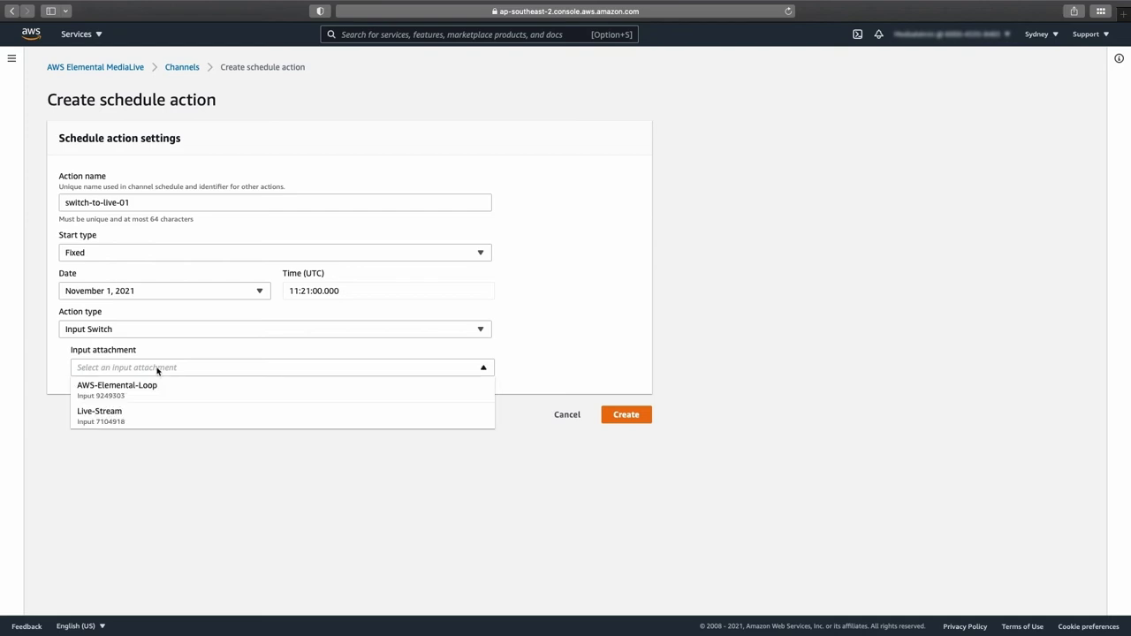
{"action": "left_click", "coordinate": [111, 412]}
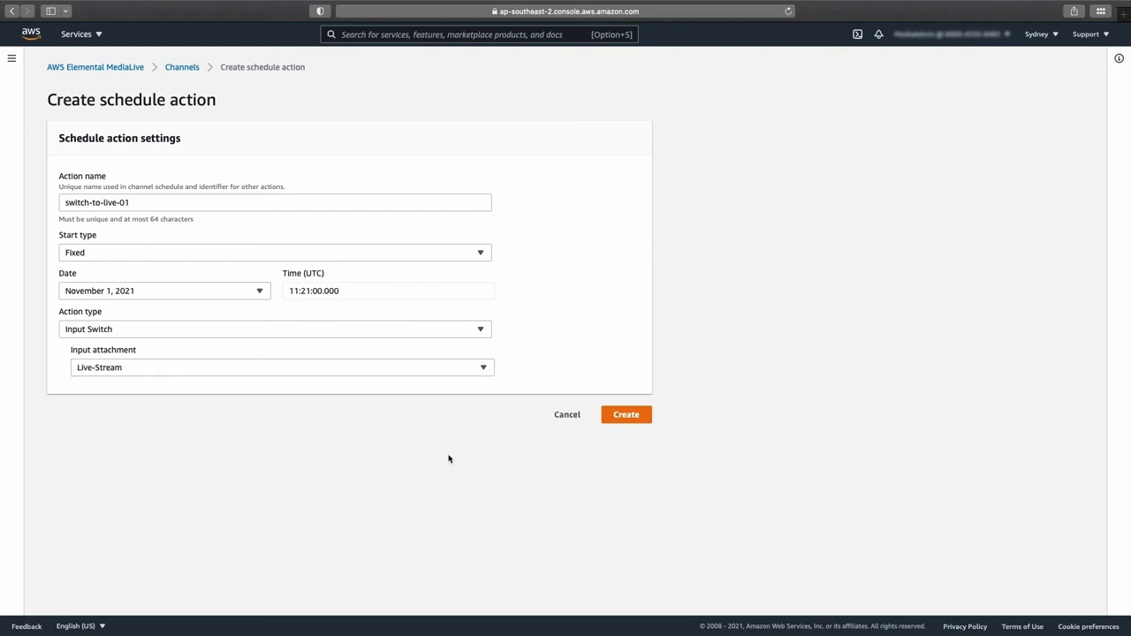
{"action": "left_click", "coordinate": [629, 417]}
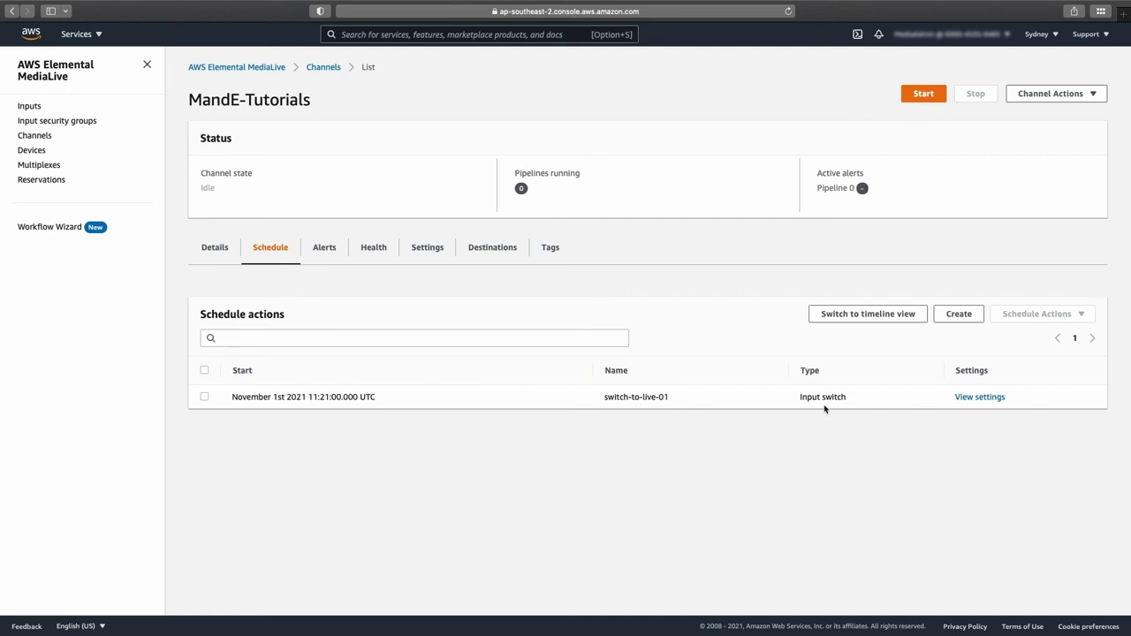
Step: Begin a second schedule action for the channel and name it switch-to-file-01
{"action": "left_click", "coordinate": [960, 319]}
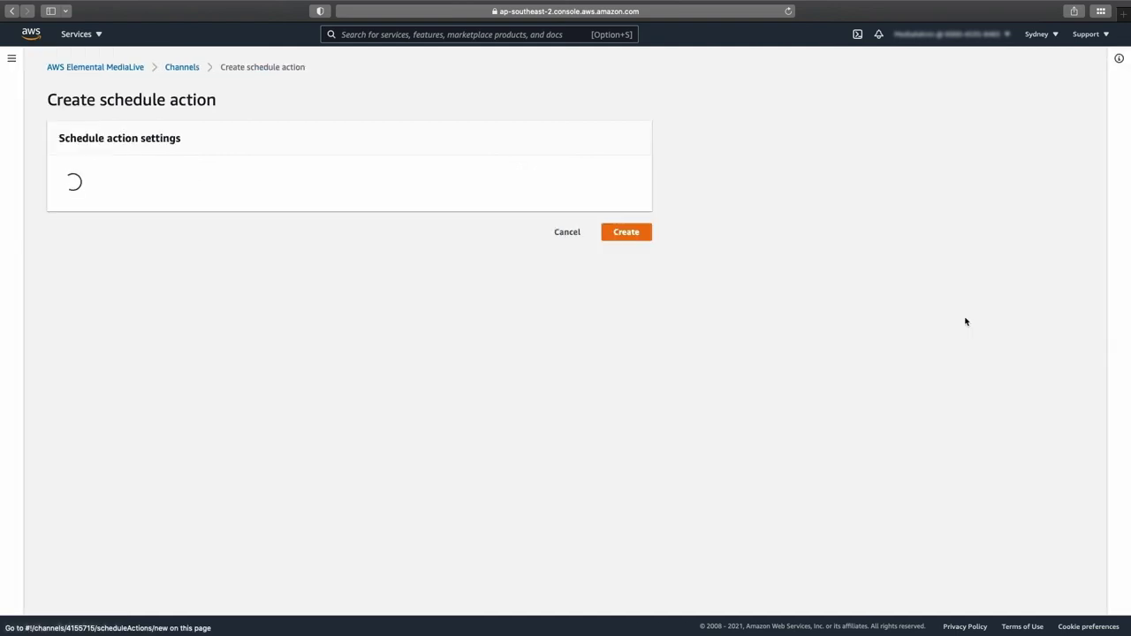
{"action": "left_click", "coordinate": [204, 204]}
{"action": "type", "text": "switch-to-file-01"}
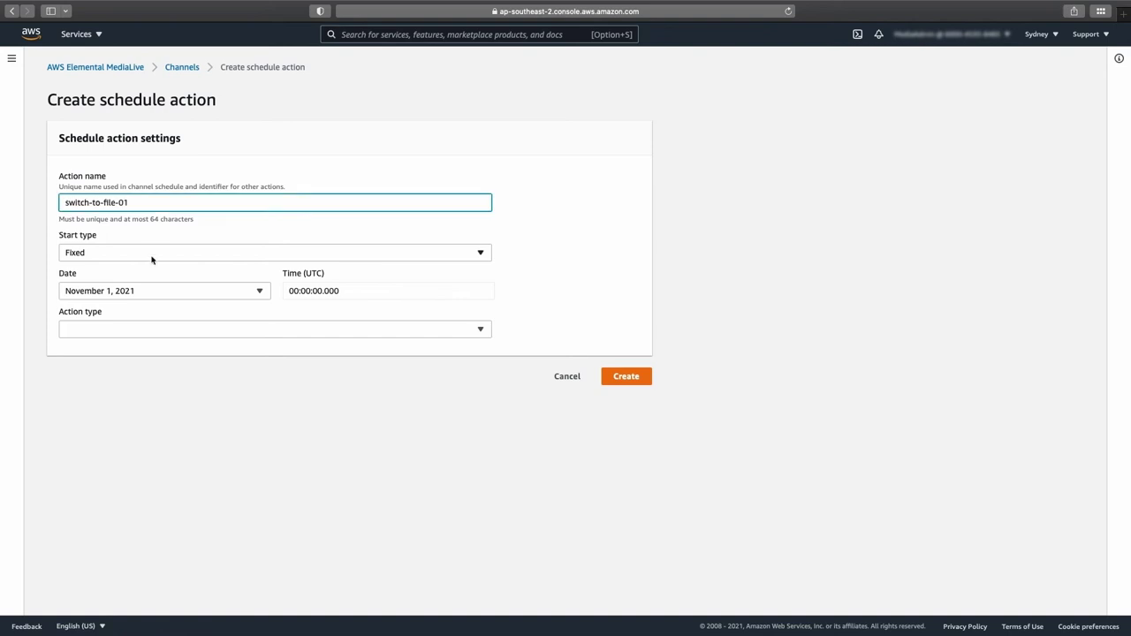
Step: Set the fixed start time of the switch-to-file-01 action to 11:21:30.000 UTC
{"action": "left_click", "coordinate": [298, 295]}
{"action": "scroll", "coordinate": [305, 351], "scroll_direction": "down", "scroll_amount": 3}
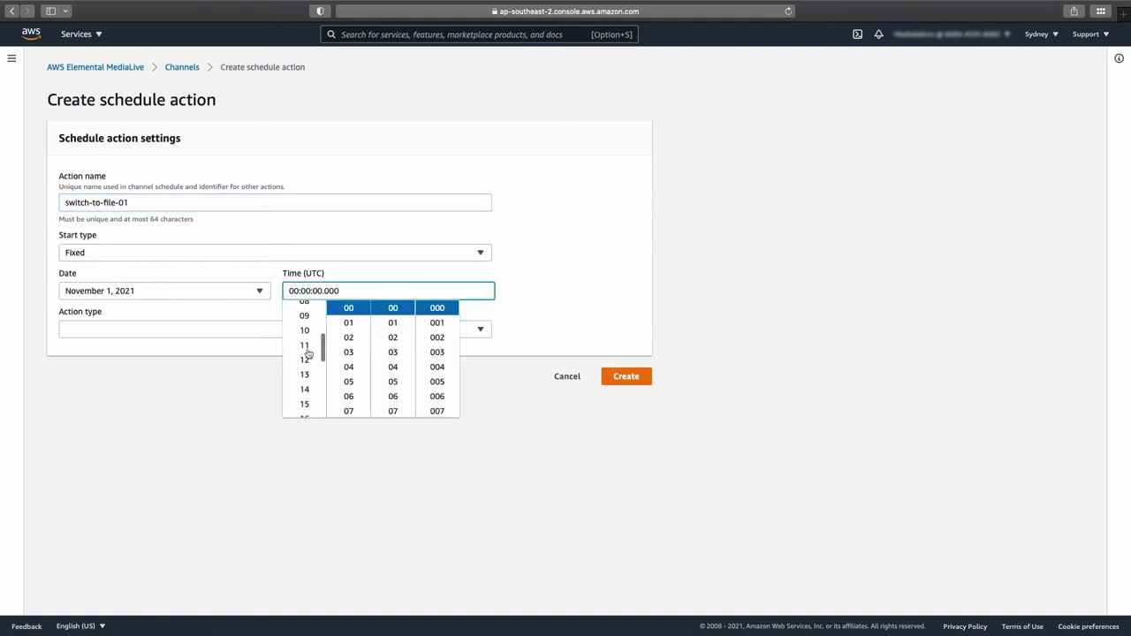
{"action": "left_click", "coordinate": [306, 349]}
{"action": "scroll", "coordinate": [349, 347], "scroll_direction": "down", "scroll_amount": 4}
{"action": "scroll", "coordinate": [349, 344], "scroll_direction": "down", "scroll_amount": 3}
{"action": "left_click", "coordinate": [351, 323]}
{"action": "scroll", "coordinate": [397, 336], "scroll_direction": "down", "scroll_amount": 3}
{"action": "scroll", "coordinate": [397, 334], "scroll_direction": "down", "scroll_amount": 6}
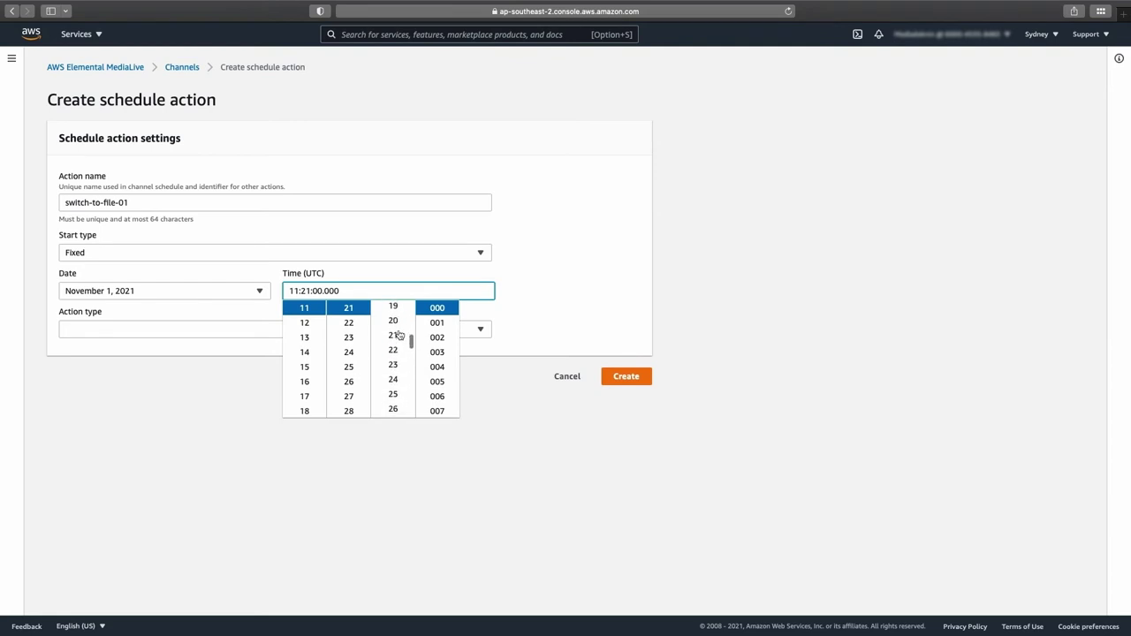
{"action": "scroll", "coordinate": [399, 335], "scroll_direction": "down", "scroll_amount": 2}
{"action": "left_click", "coordinate": [394, 317]}
{"action": "left_click", "coordinate": [563, 315]}
Step: Make the action an Input Switch to the AWS-Elemental-Loop attachment and create it
{"action": "left_click", "coordinate": [444, 335]}
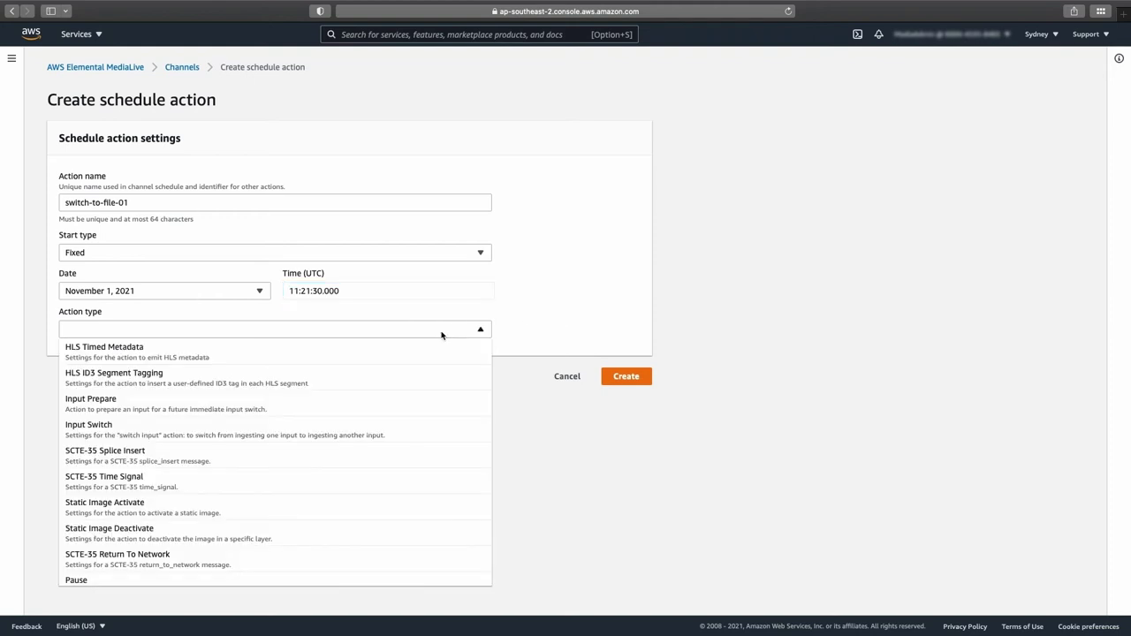
{"action": "left_click", "coordinate": [129, 429]}
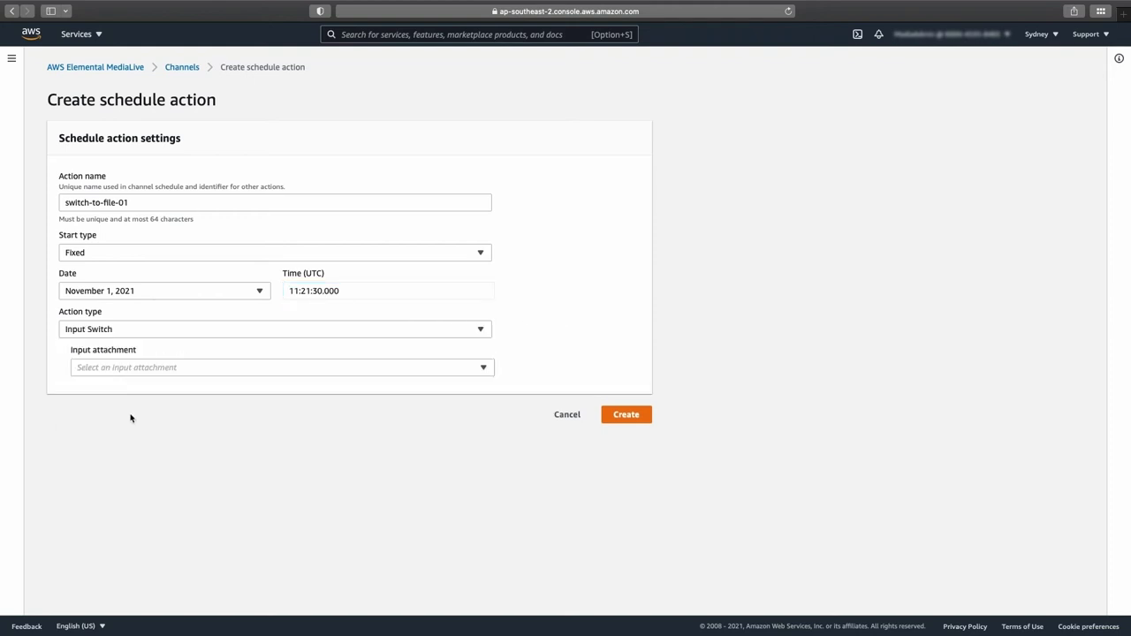
{"action": "left_click", "coordinate": [139, 365]}
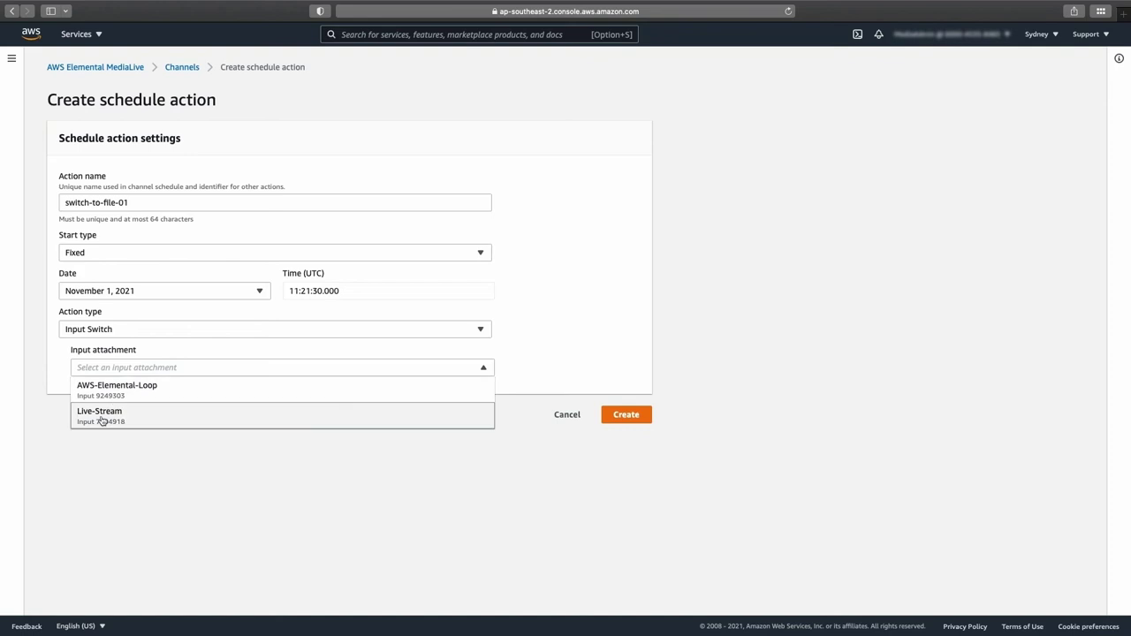
{"action": "left_click", "coordinate": [116, 391]}
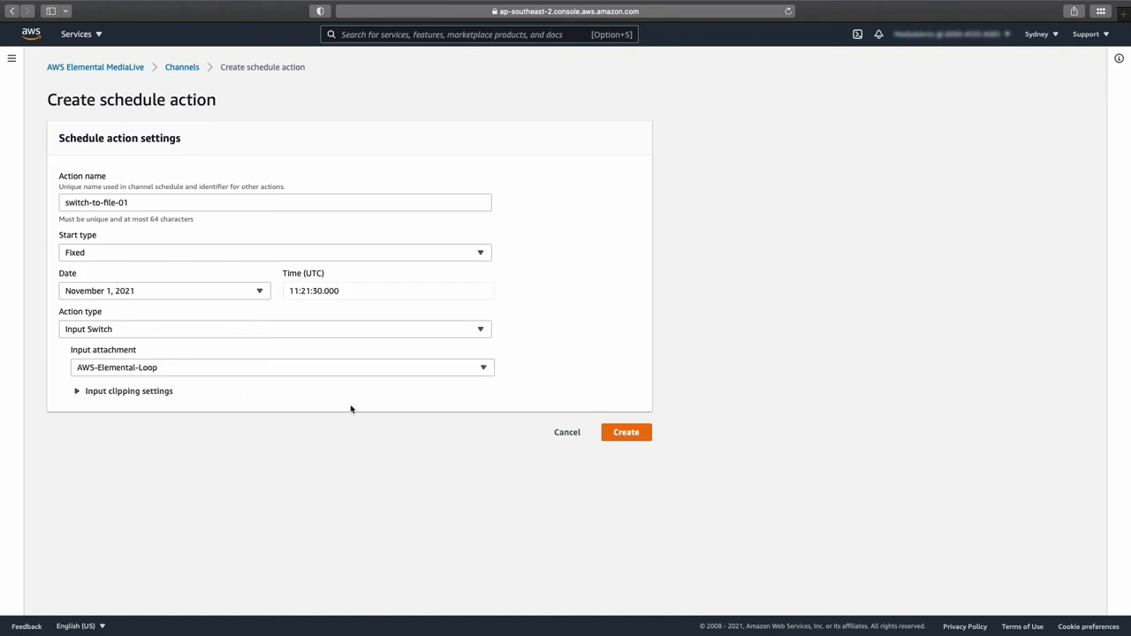
{"action": "left_click", "coordinate": [627, 435]}
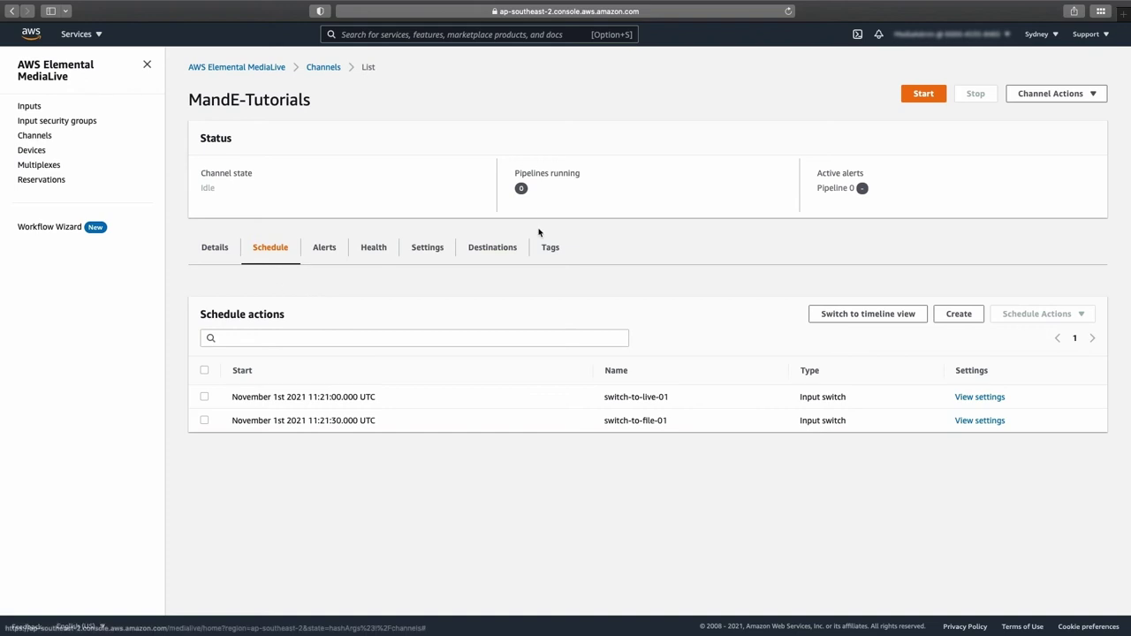
Step: Start the MandE-Tutorials channel
{"action": "left_click", "coordinate": [924, 94]}
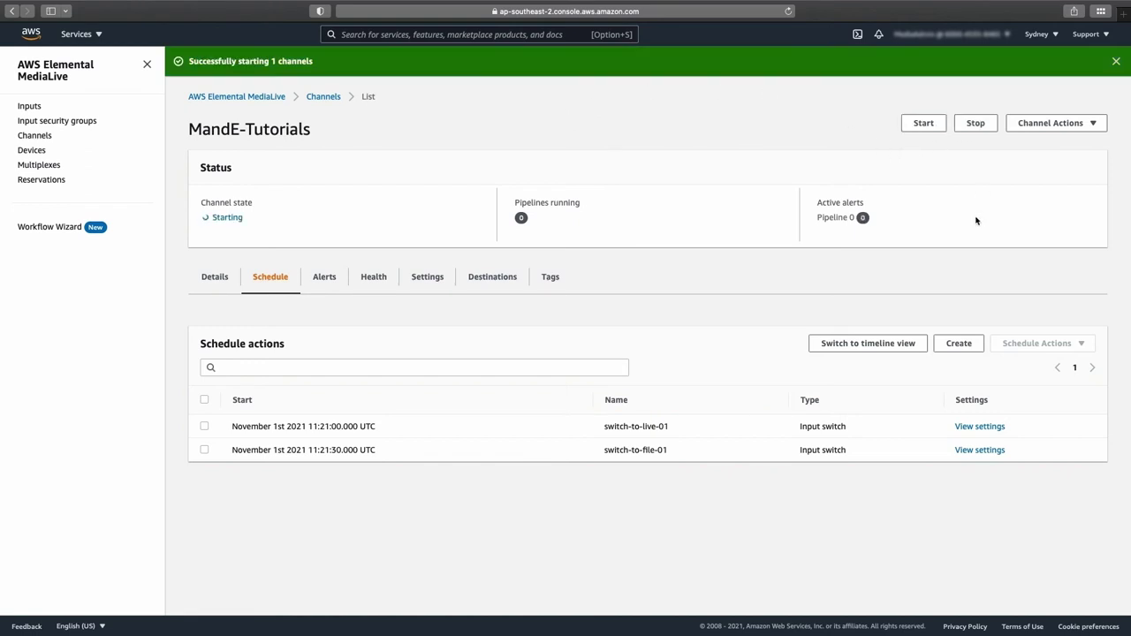
Step: View the settings of the switch-to-live-01 action, examine its advanced JSON and close the settings
{"action": "left_click", "coordinate": [990, 427]}
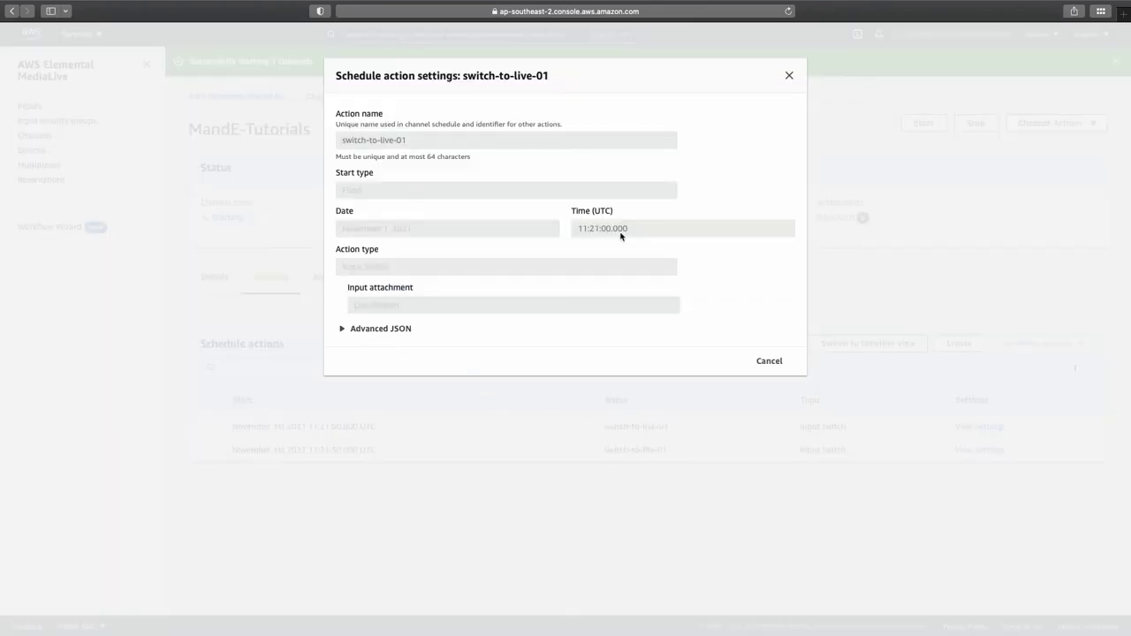
{"action": "left_click", "coordinate": [345, 328]}
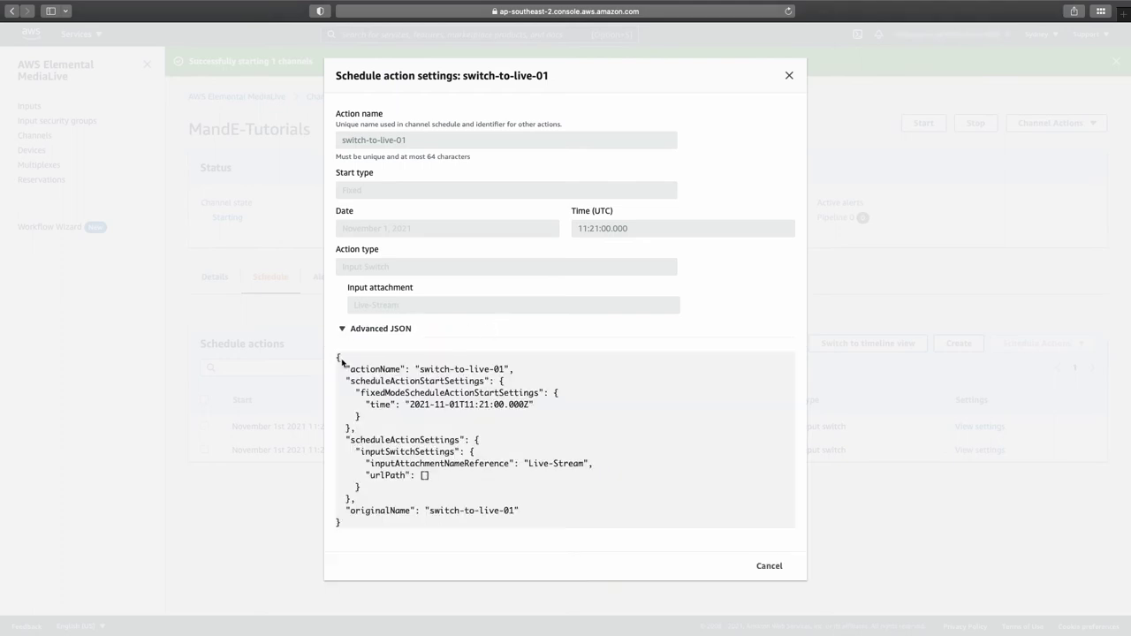
{"action": "left_click_drag", "start_coordinate": [337, 358], "coordinate": [336, 529]}
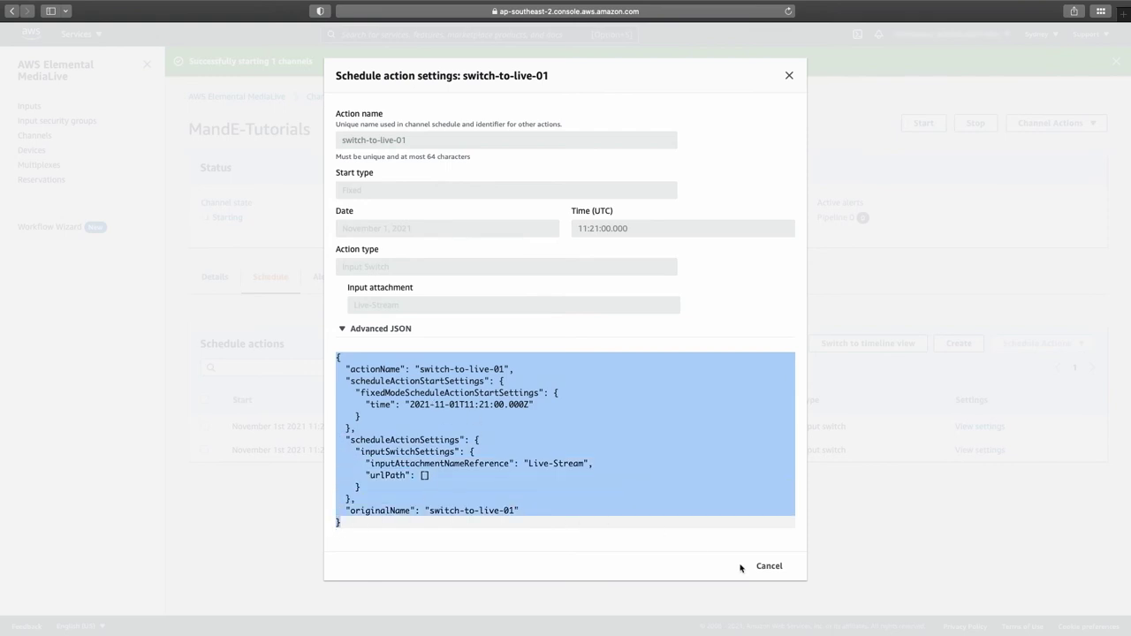
{"action": "left_click", "coordinate": [766, 567]}
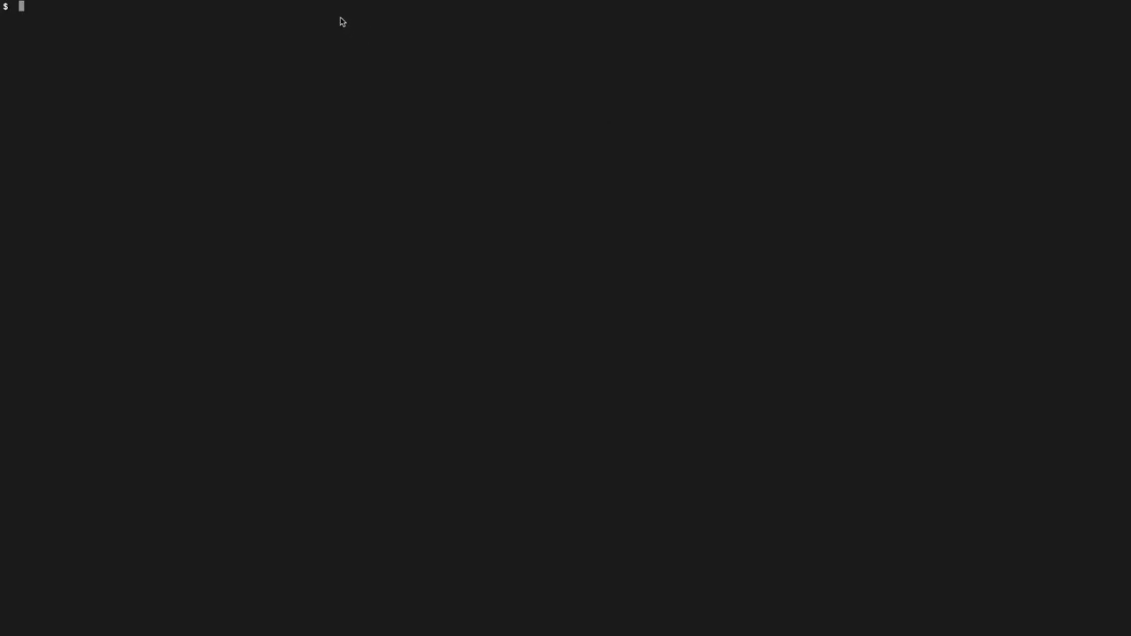
Step: In the terminal, run aws medialive describe-schedule --channel-id 4155715, then return to the MediaLive console in the browser
{"action": "type", "text": "aws medialive describe-schedule --channel-id 4155715"}
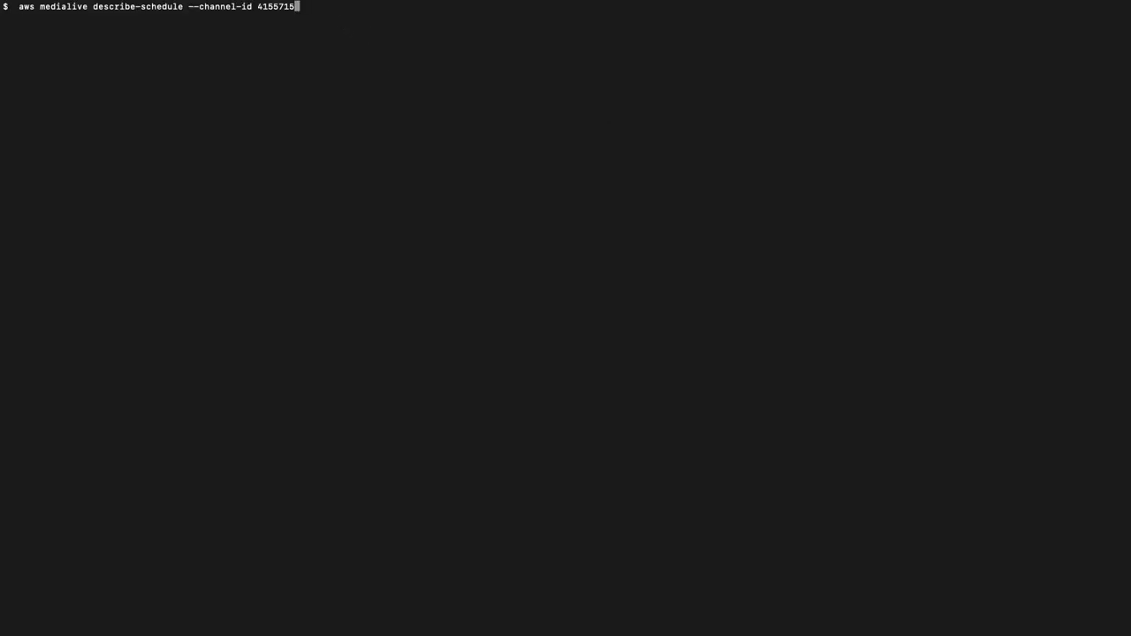
{"action": "key", "text": "Return"}
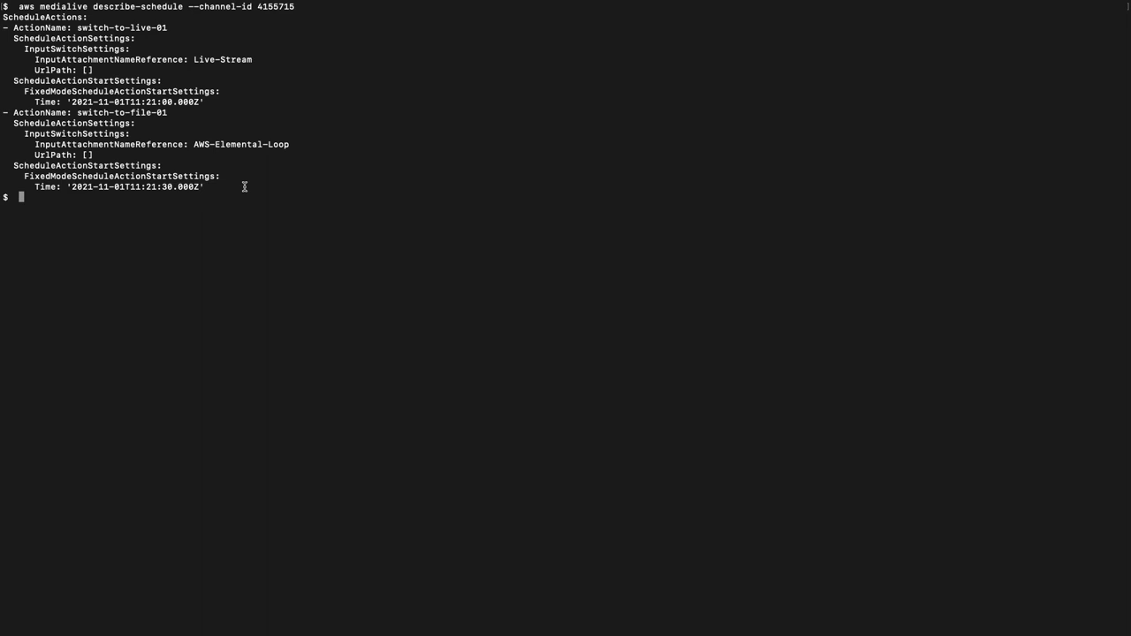
{"action": "key", "text": "super+Tab"}
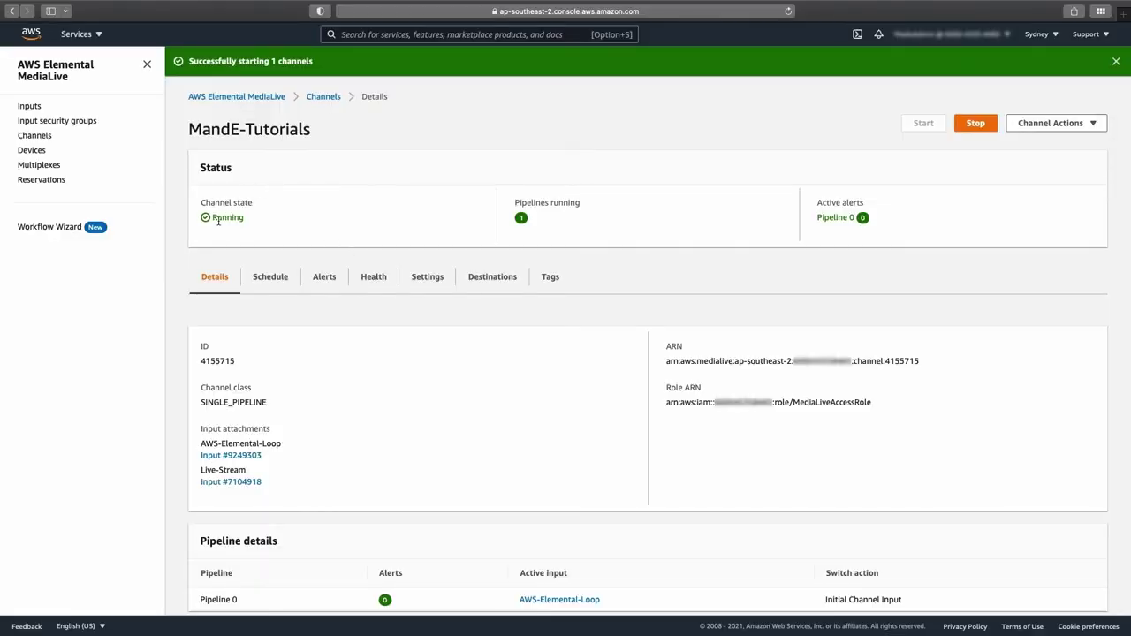
Step: Check the channel's active input and switch action under Pipeline details, and compare them with the live stream playback in the CloudFront page
{"action": "scroll", "coordinate": [427, 229], "scroll_direction": "down", "scroll_amount": 3}
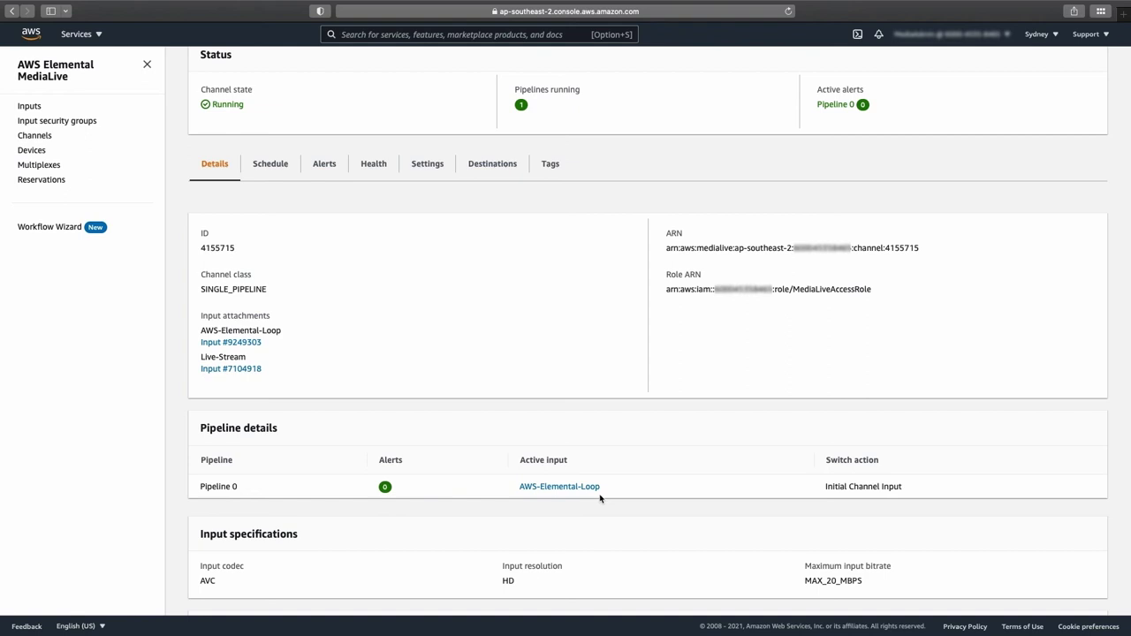
{"action": "key", "text": "shift+super+t"}
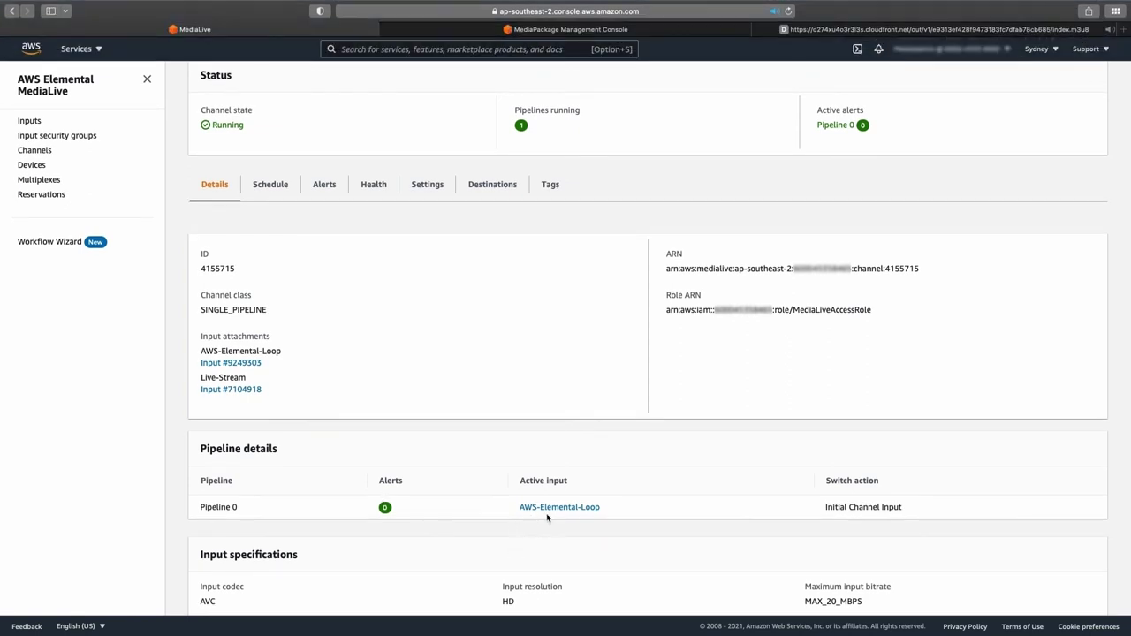
{"action": "left_click", "coordinate": [830, 31]}
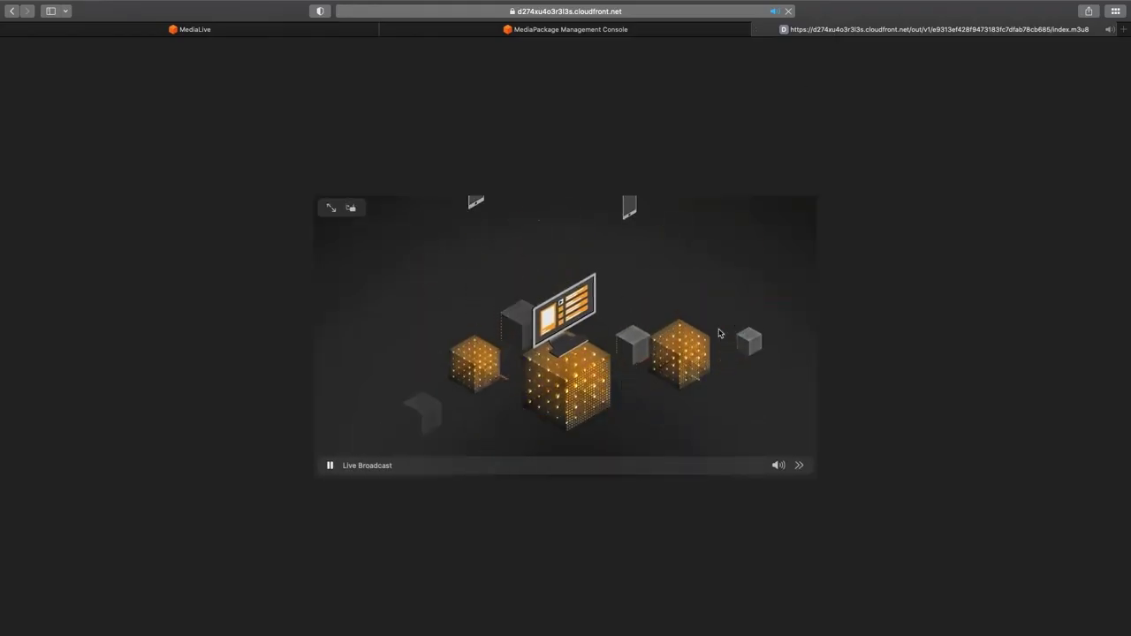
{"action": "left_click", "coordinate": [311, 32]}
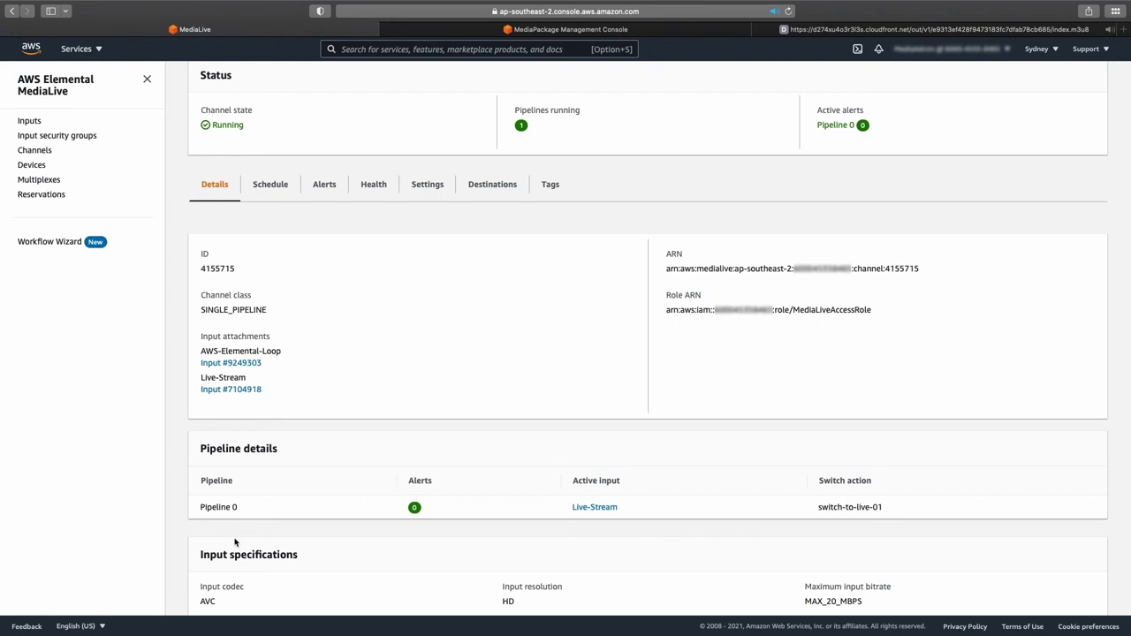
{"action": "scroll", "coordinate": [235, 541], "scroll_direction": "up", "scroll_amount": 2}
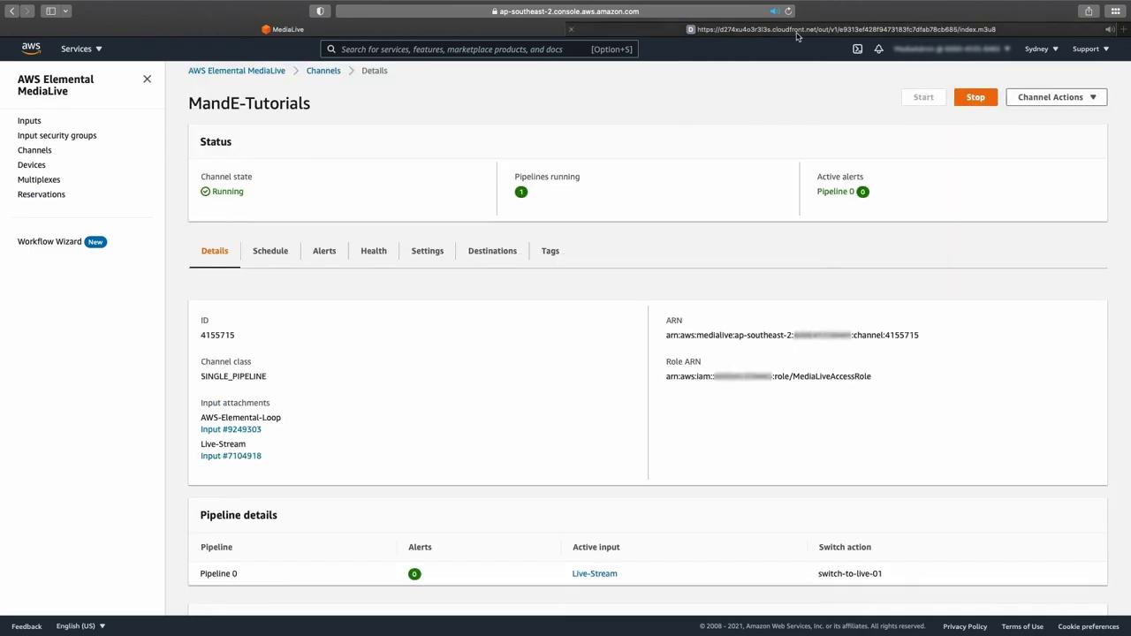
{"action": "left_click", "coordinate": [798, 31]}
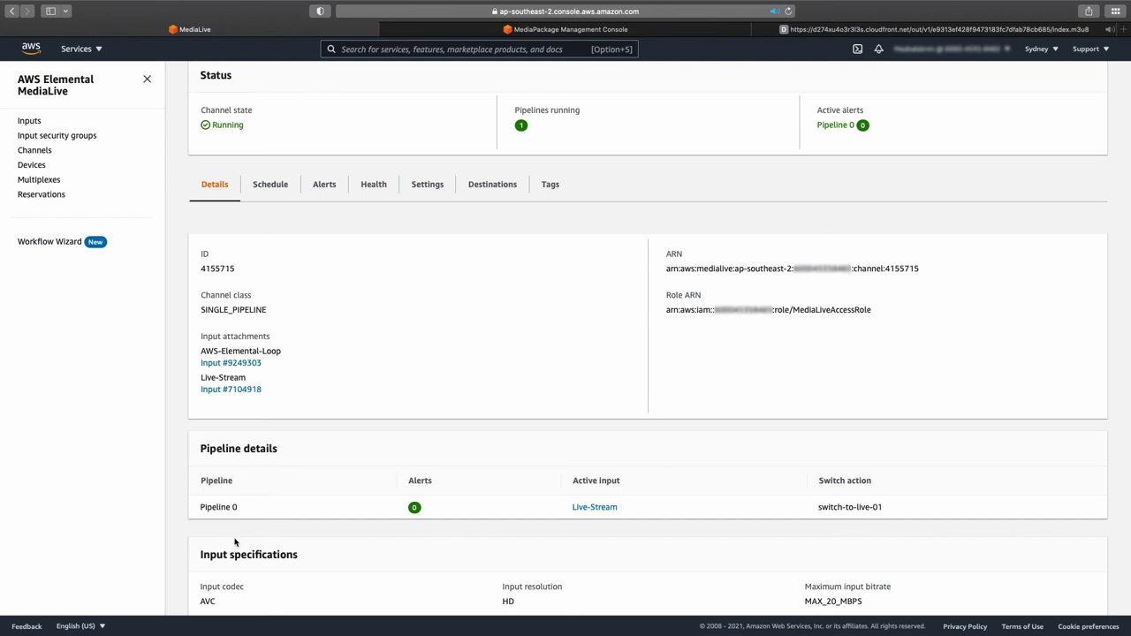
Step: Recheck the active input and switch action in Pipeline details against the stream playback once the file switch is due
{"action": "scroll", "coordinate": [235, 543], "scroll_direction": "down", "scroll_amount": 2}
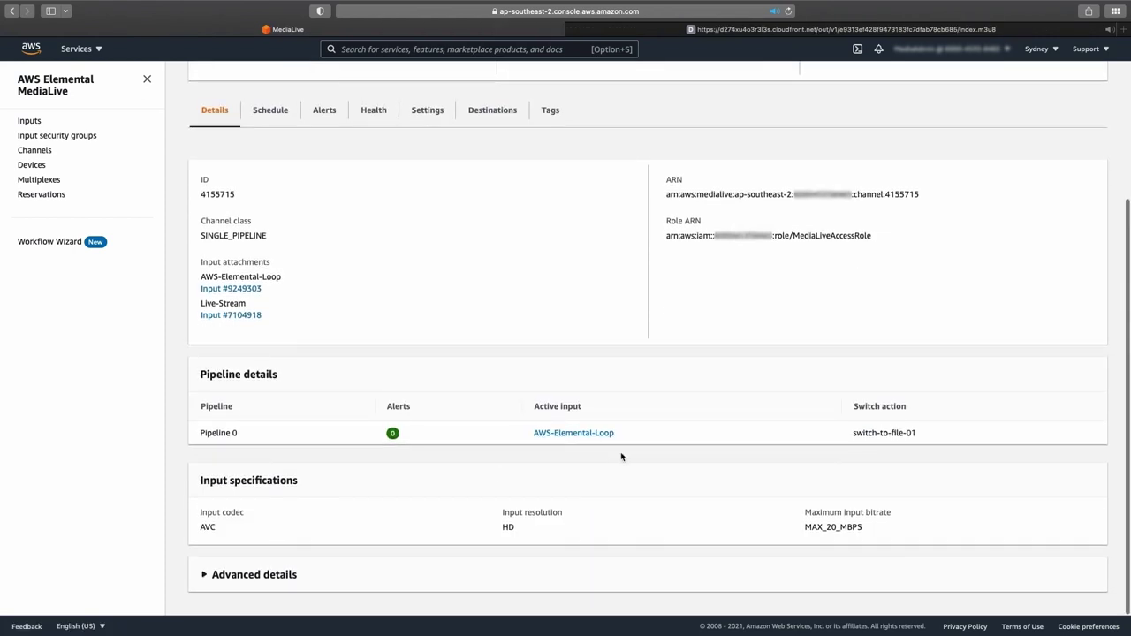
{"action": "scroll", "coordinate": [663, 455], "scroll_direction": "up", "scroll_amount": 5}
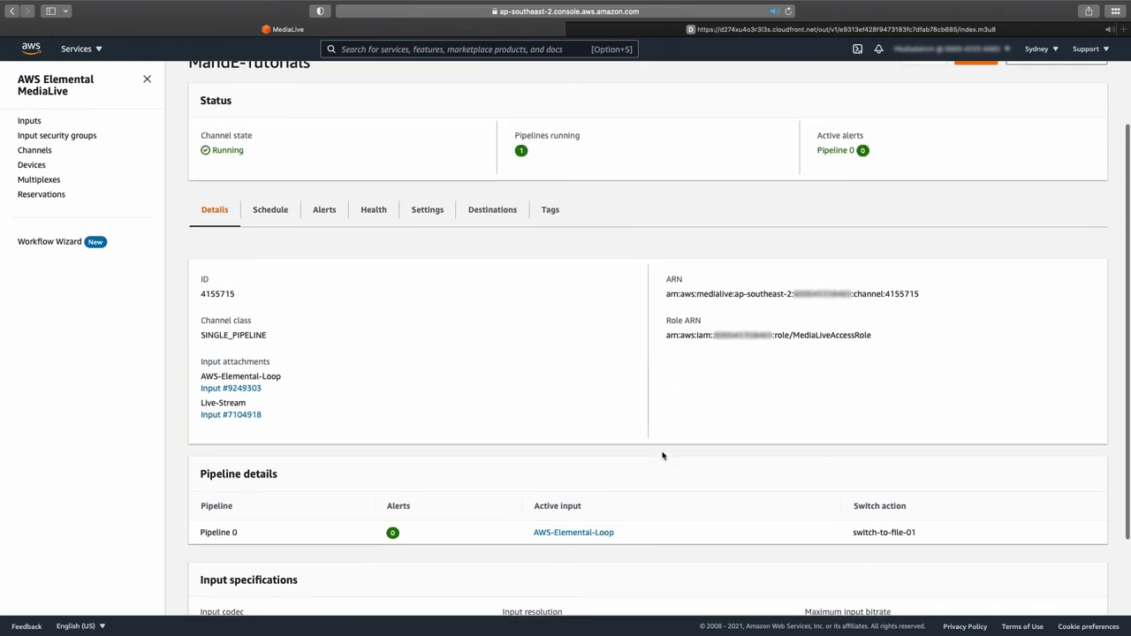
{"action": "left_click", "coordinate": [627, 30]}
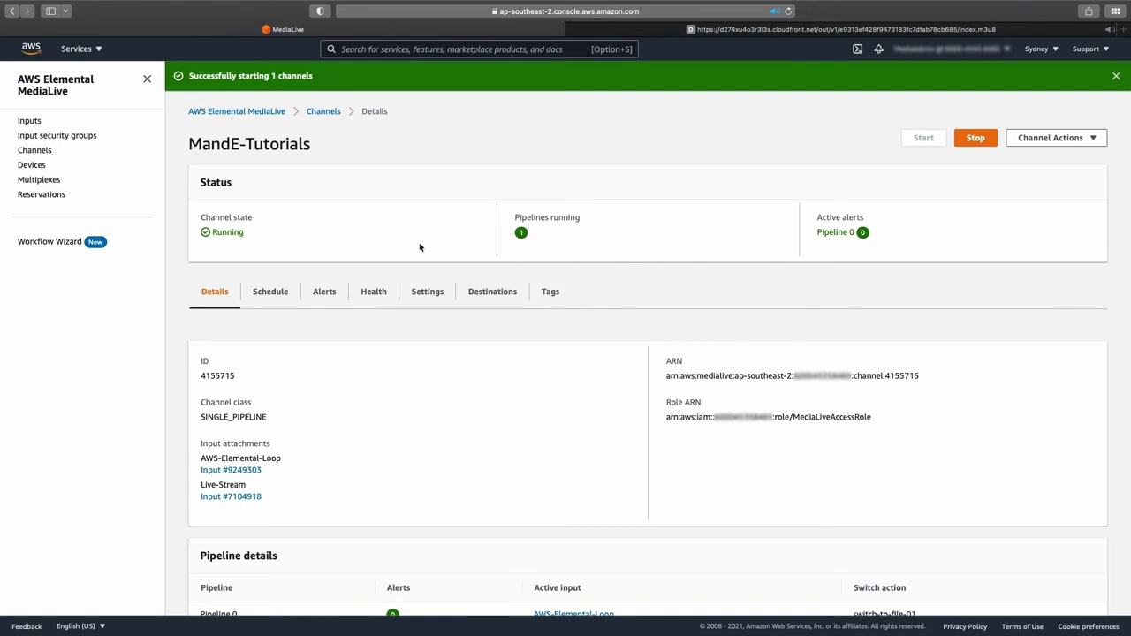
{"action": "scroll", "coordinate": [419, 245], "scroll_direction": "down", "scroll_amount": 5}
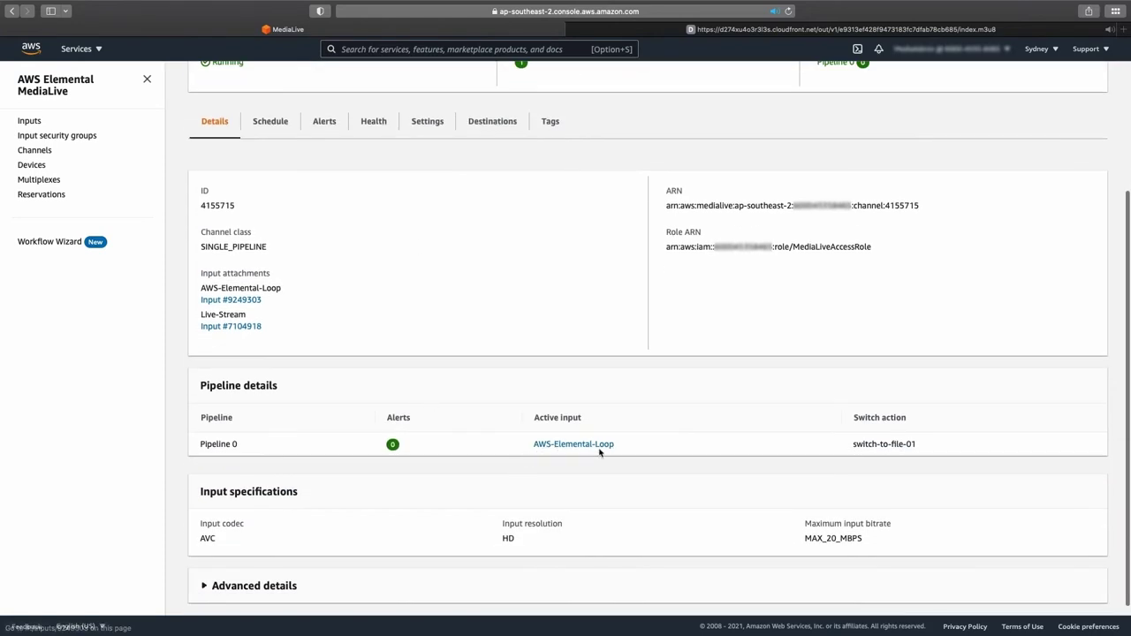
{"action": "scroll", "coordinate": [385, 431], "scroll_direction": "up", "scroll_amount": 4}
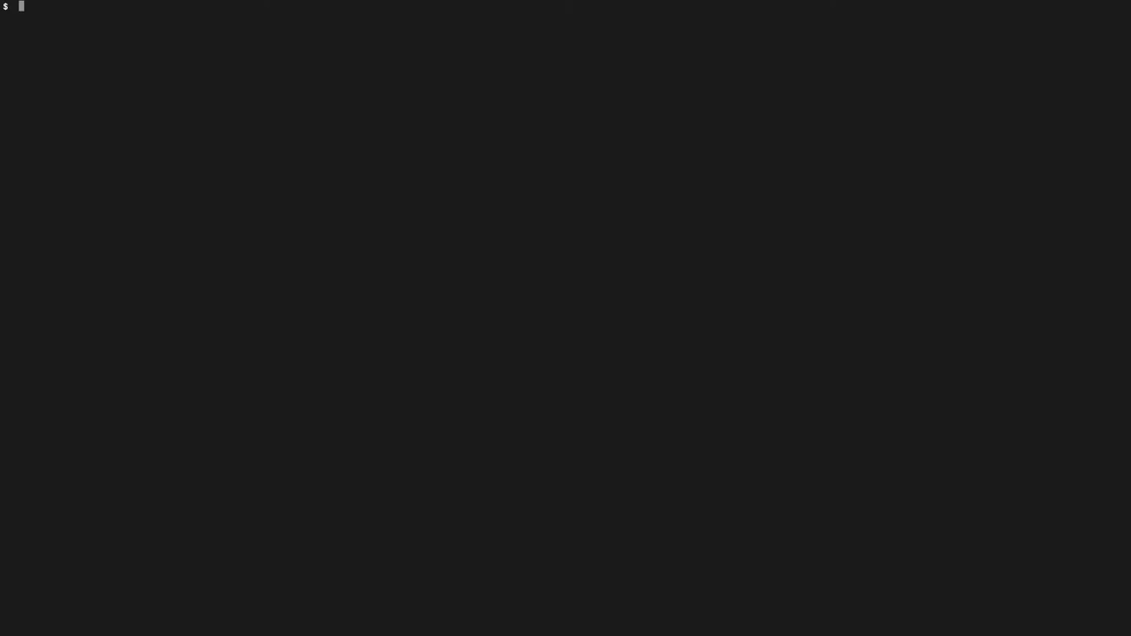
Step: In the terminal, view switch-to-live.txt with less and exit the viewer
{"action": "type", "text": "less switch-to-live.txt"}
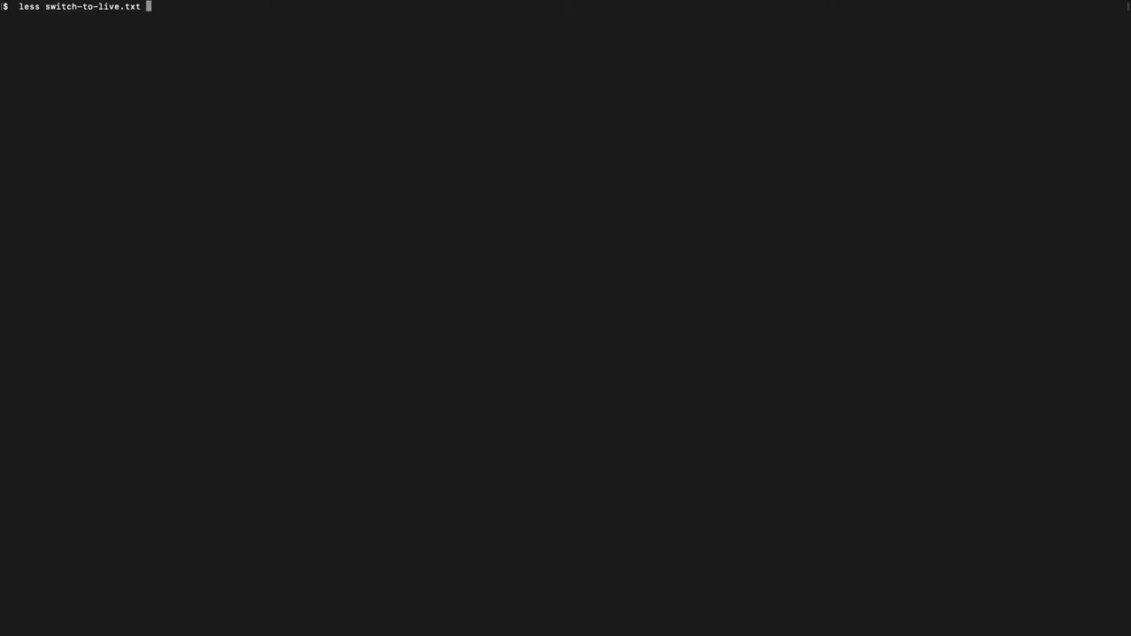
{"action": "key", "text": "Return"}
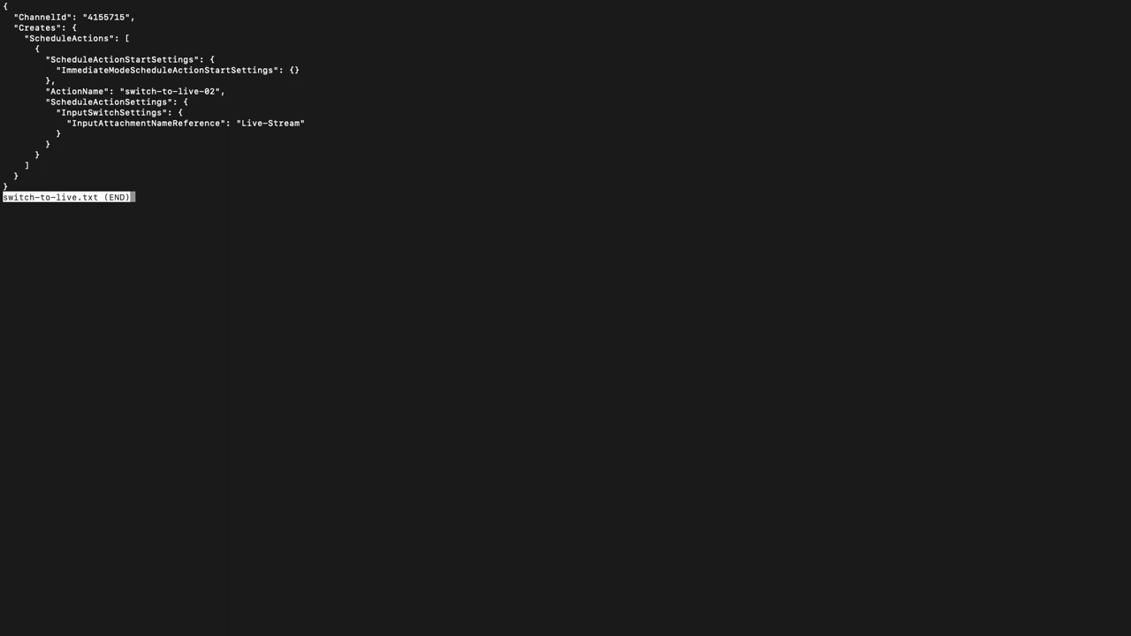
{"action": "scroll", "coordinate": [104, 54], "scroll_direction": "down", "scroll_amount": 2}
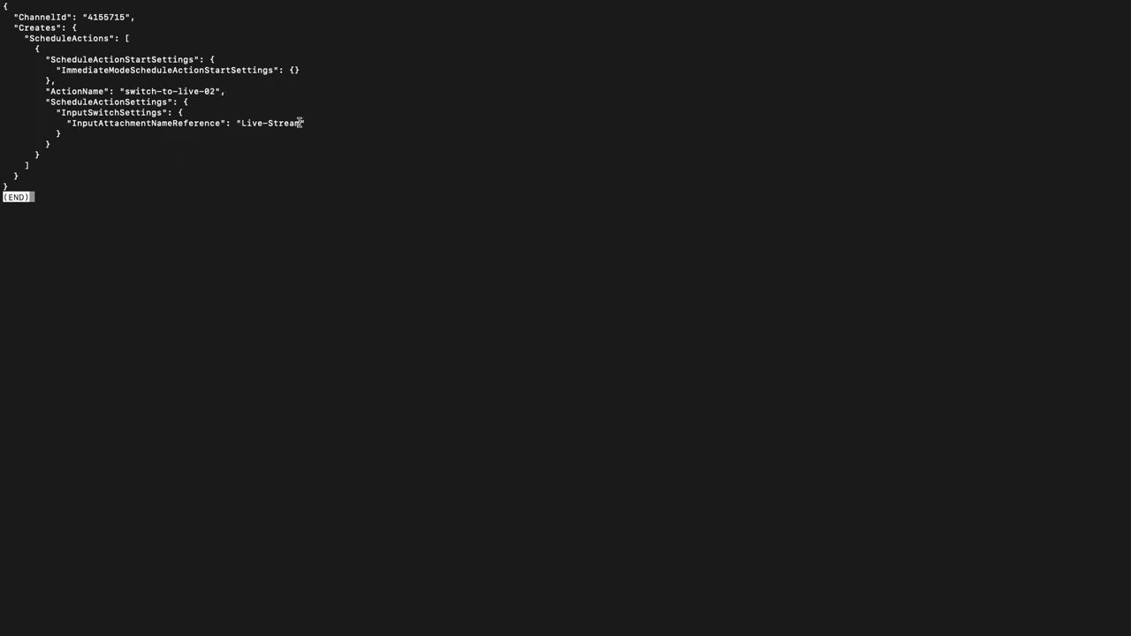
{"action": "key", "text": "q"}
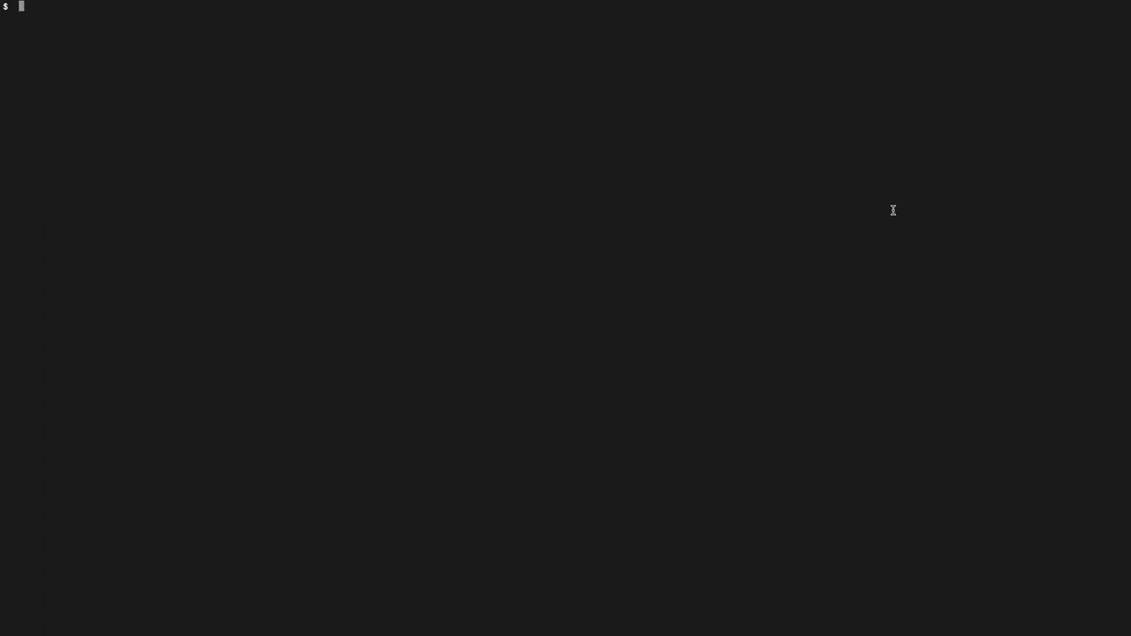
Step: Run aws medialive batch-update-schedule --channel-id 4155715 --cli-input-json file://~/MediaLive/switch-to-live.txt, then check Pipeline details in the browser's MediaLive console
{"action": "type", "text": "aws medialive batch-update-schedule --channel-id 4155715 --cli-input-json file://~/MediaLive/switch-to-live.txt"}
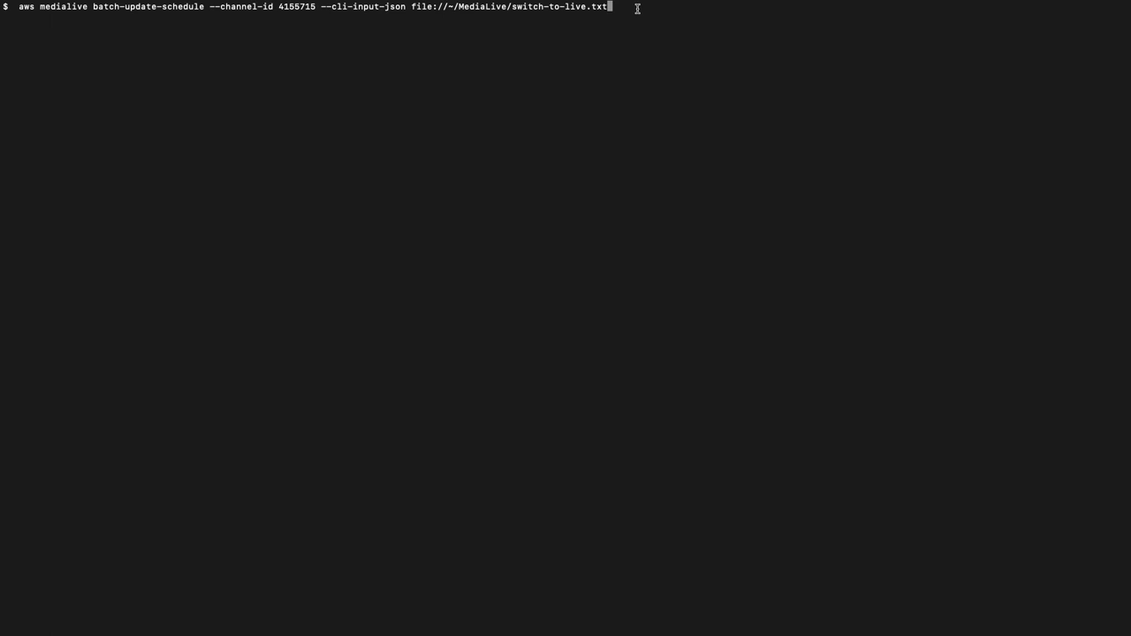
{"action": "key", "text": "Return"}
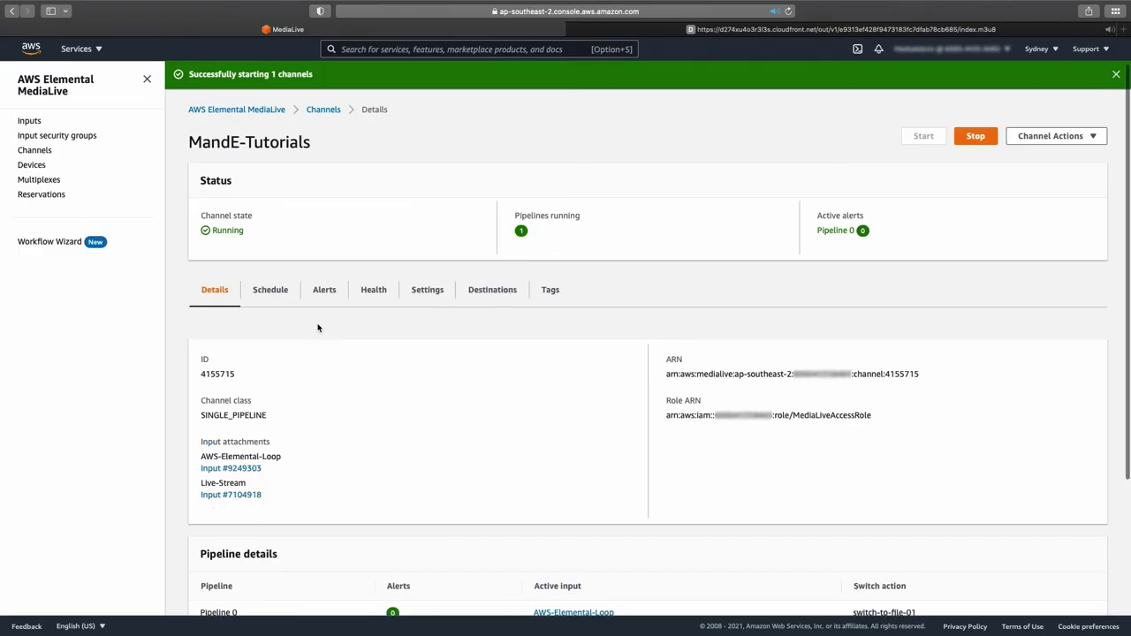
{"action": "scroll", "coordinate": [318, 328], "scroll_direction": "down", "scroll_amount": 4}
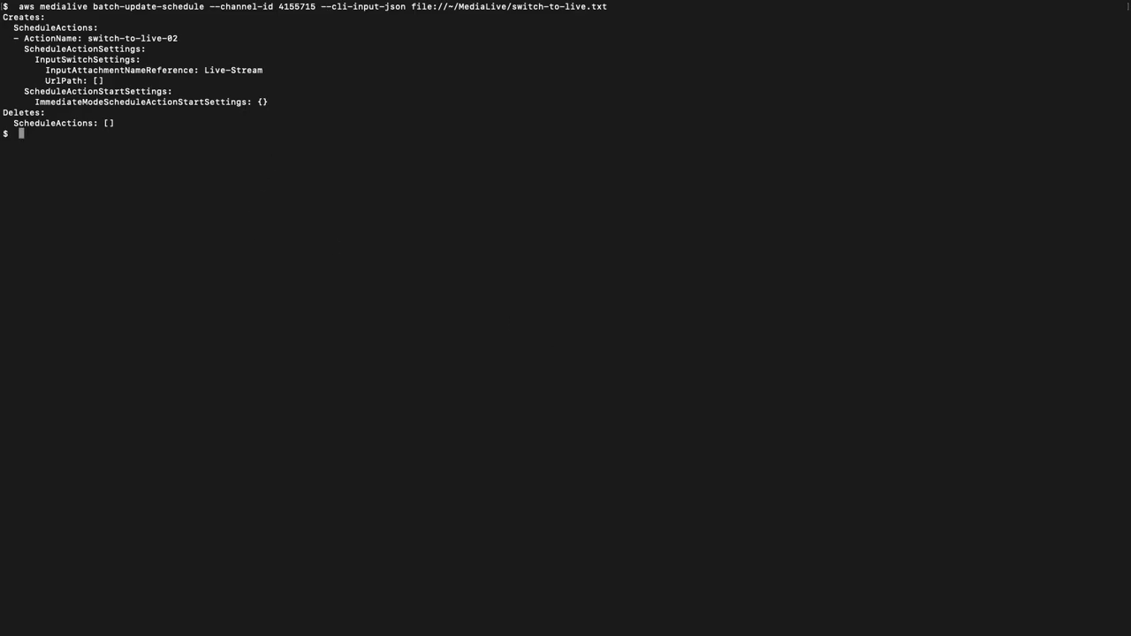
Step: Back in the terminal, view switch-to-file.txt with less and exit the viewer
{"action": "type", "text": "less switch-to-file.txt"}
{"action": "key", "text": "Return"}
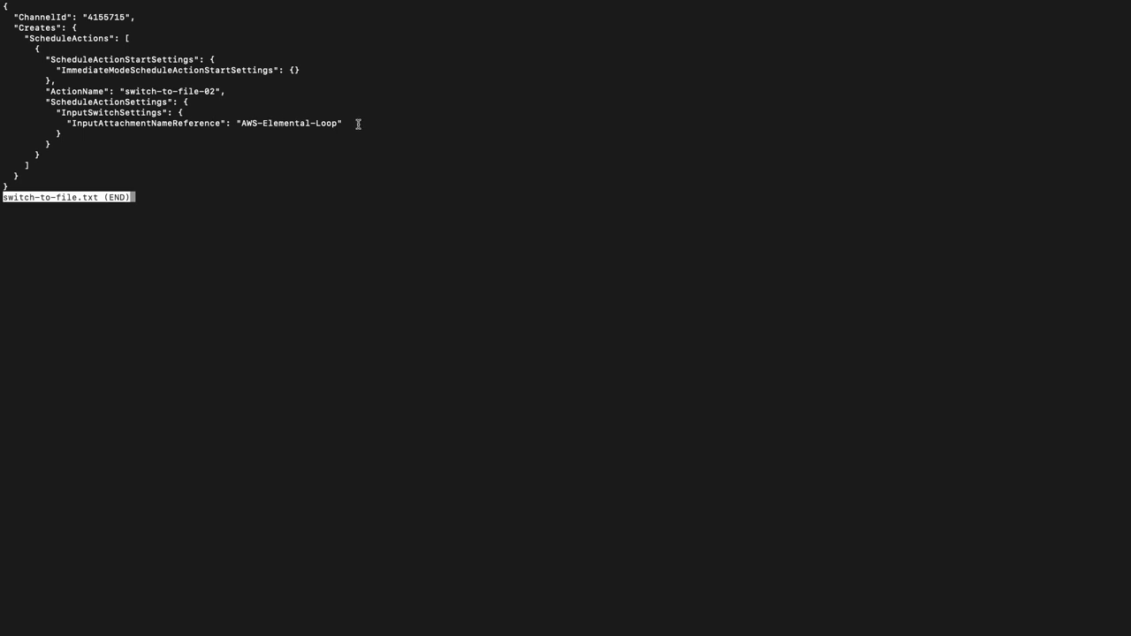
{"action": "key", "text": "q"}
Step: Run aws medialive batch-update-schedule --channel-id 4155715 --cli-input-json file://~/MediaLive/switch-to-file.txt, then open the channel's schedule in the browser's MediaLive console
{"action": "key", "text": "Up"}
{"action": "key", "text": "Up"}
{"action": "key", "text": "Up"}
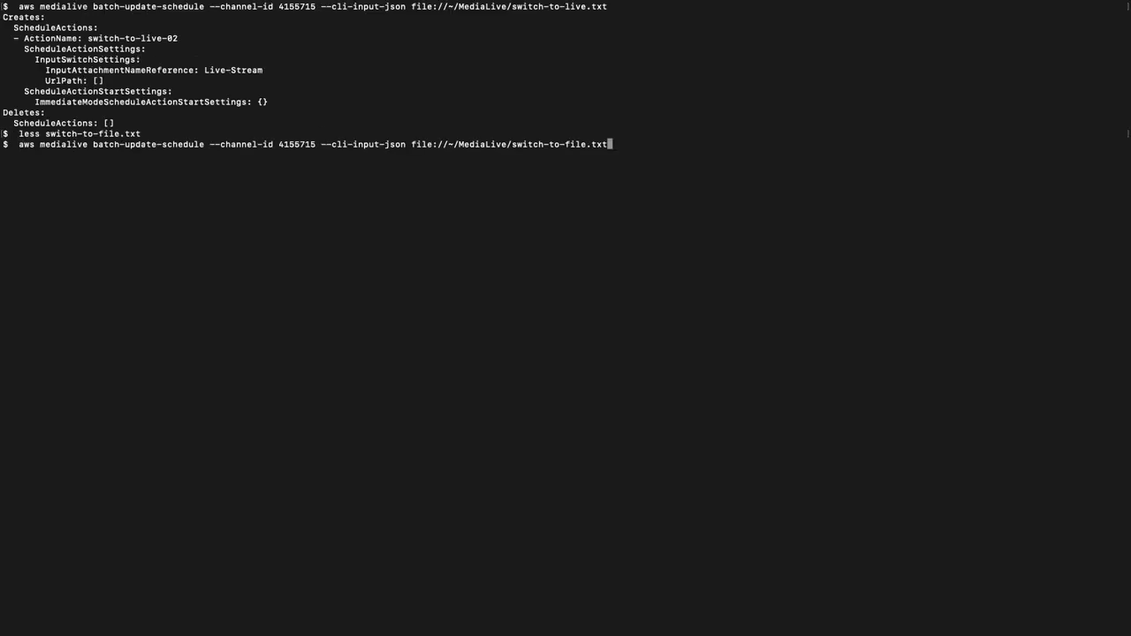
{"action": "key", "text": "Return"}
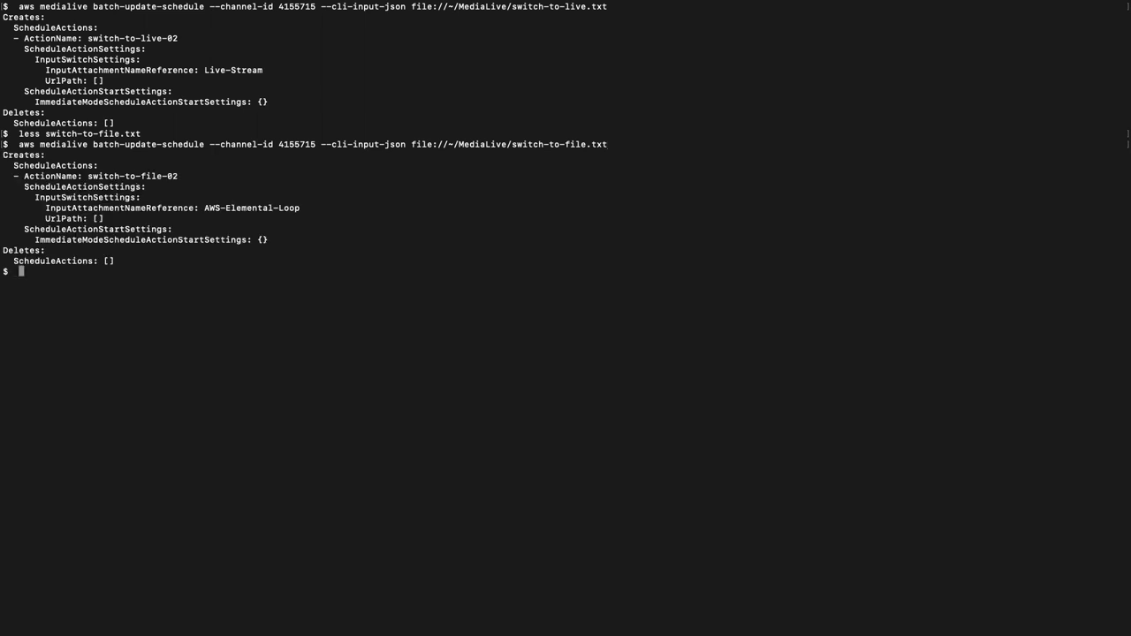
{"action": "key", "text": "super+Tab"}
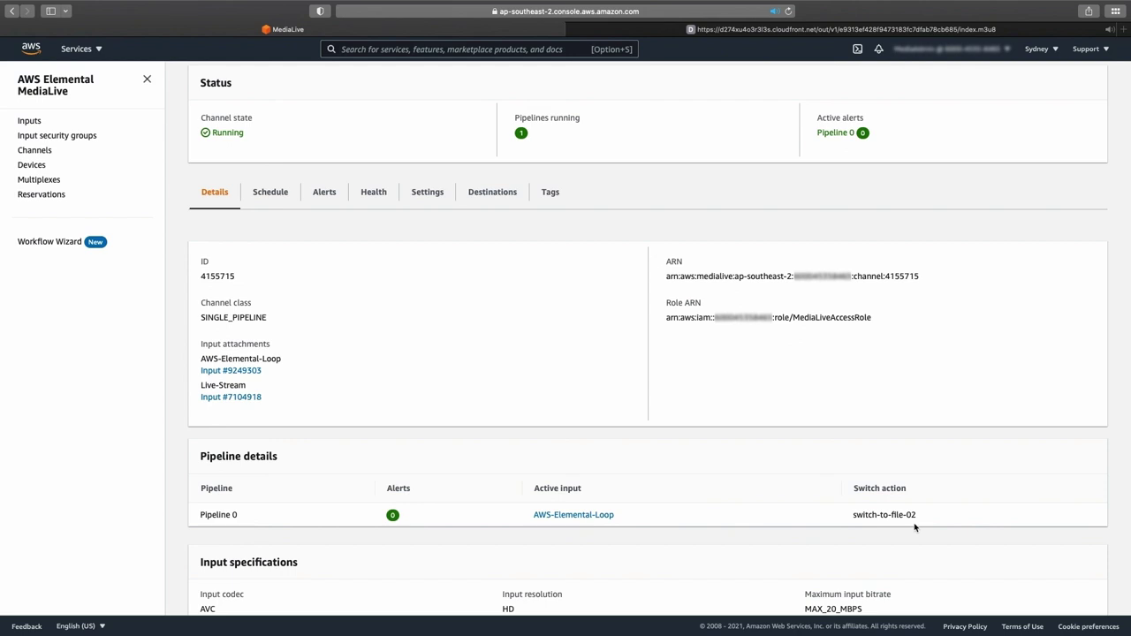
{"action": "left_click", "coordinate": [271, 194]}
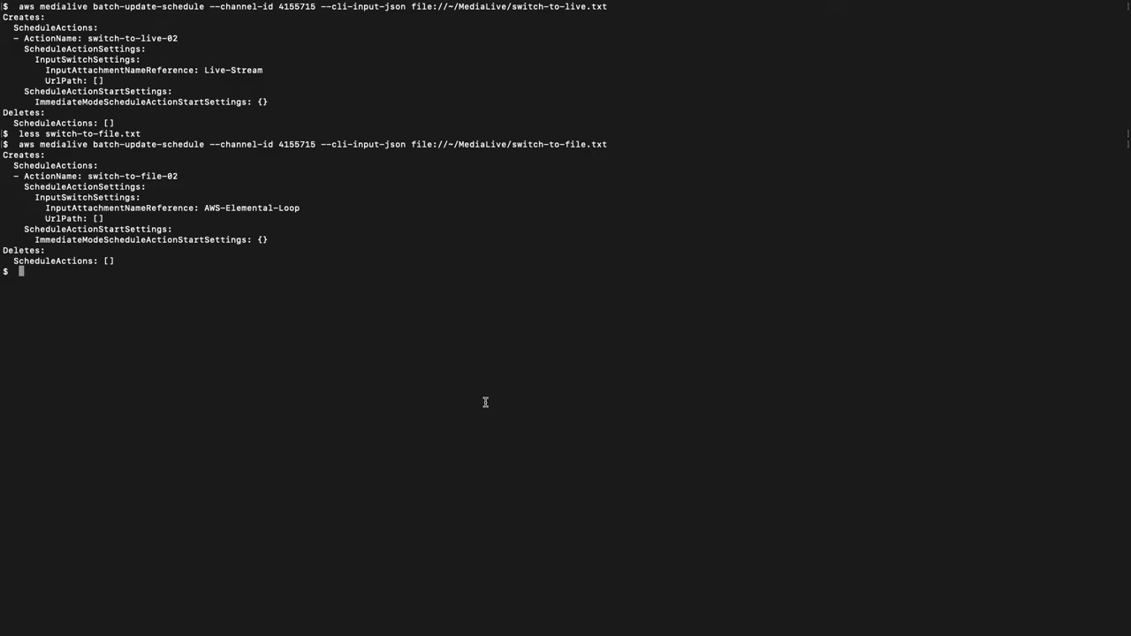
Step: In the terminal, view delete-switch-to-live-schedule.txt with less and exit the viewer
{"action": "type", "text": "less delete-switch-to-live-schedule.txt"}
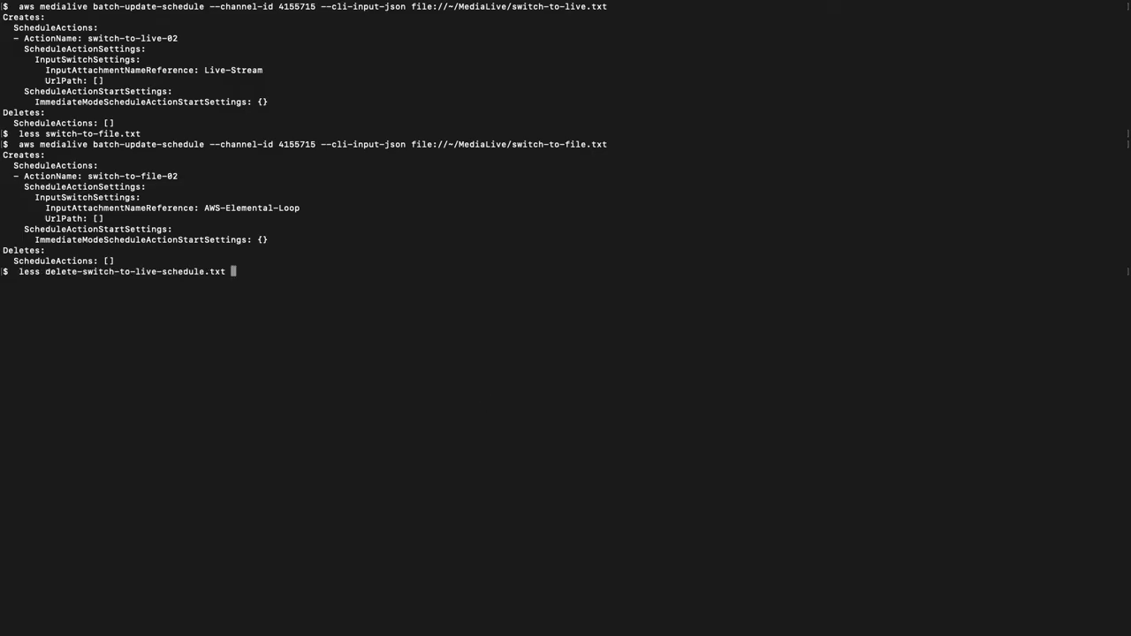
{"action": "key", "text": "Return"}
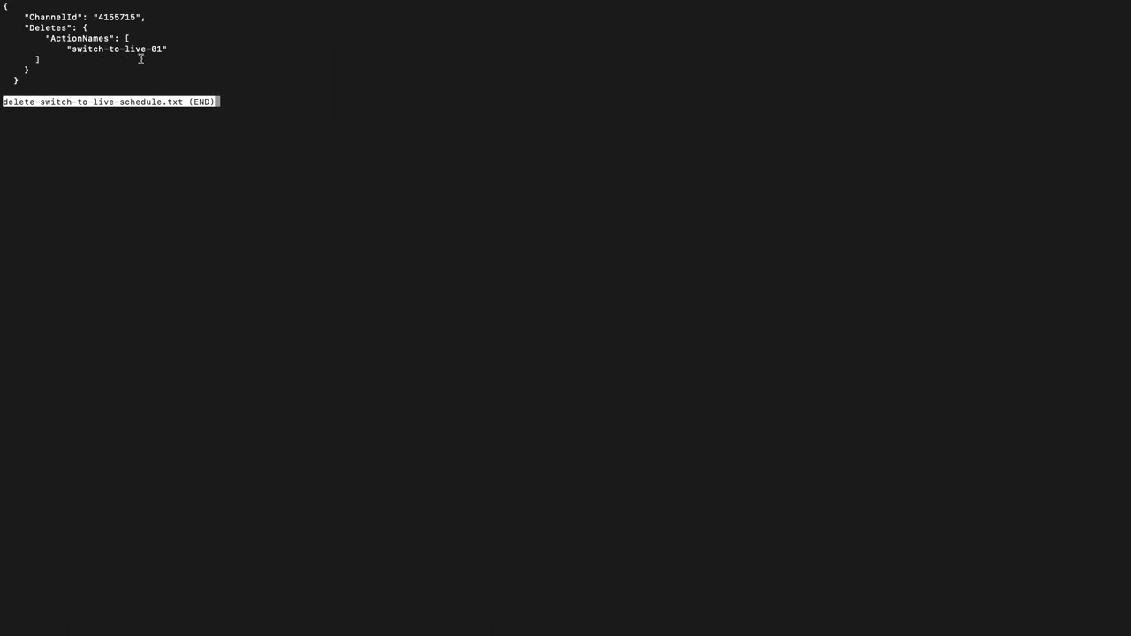
{"action": "key", "text": "q"}
Step: Run aws medialive batch-update-schedule --channel-id 4155715 --cli-input-json file://~/MediaLive/delete-switch-to-live-schedule.txt, then return to the channel's schedule in the browser
{"action": "type", "text": "aws medialive batch-update-schedule --channel-id 4155715 --cli-input-json file://~/MediaLive/delete-switch-to-live-schedule.txt"}
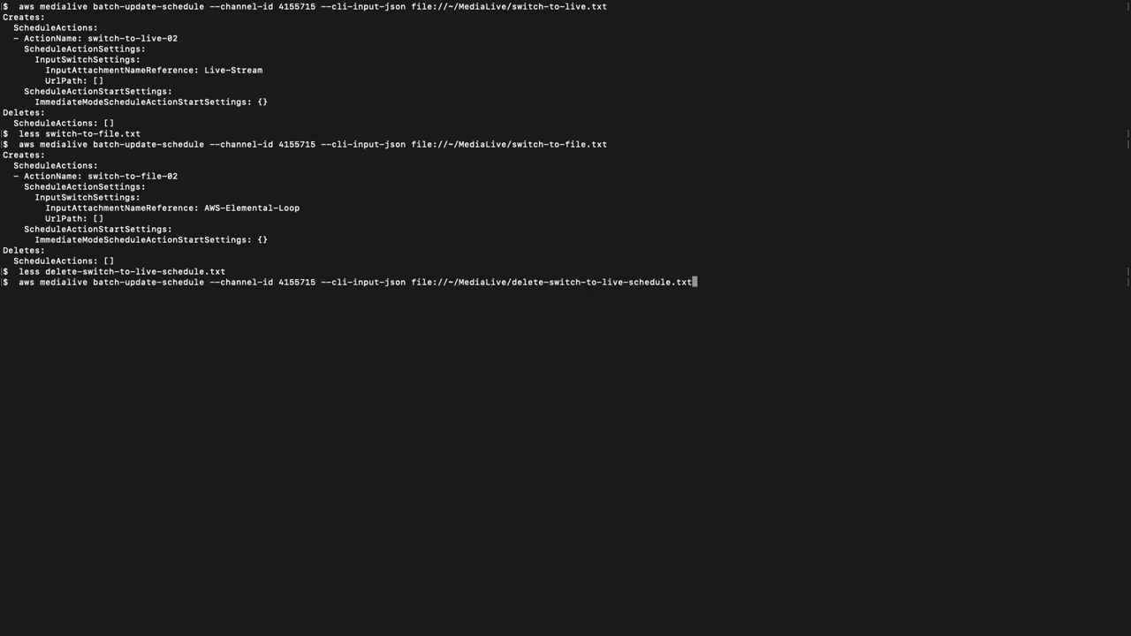
{"action": "key", "text": "Return"}
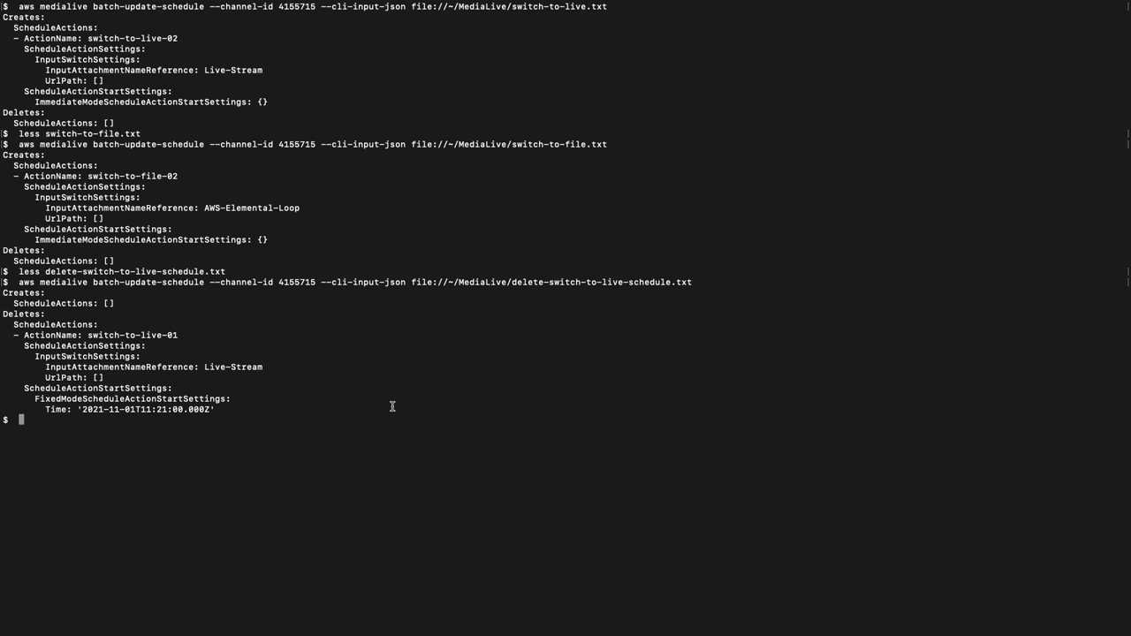
{"action": "scroll", "coordinate": [393, 406], "scroll_direction": "up", "scroll_amount": 1}
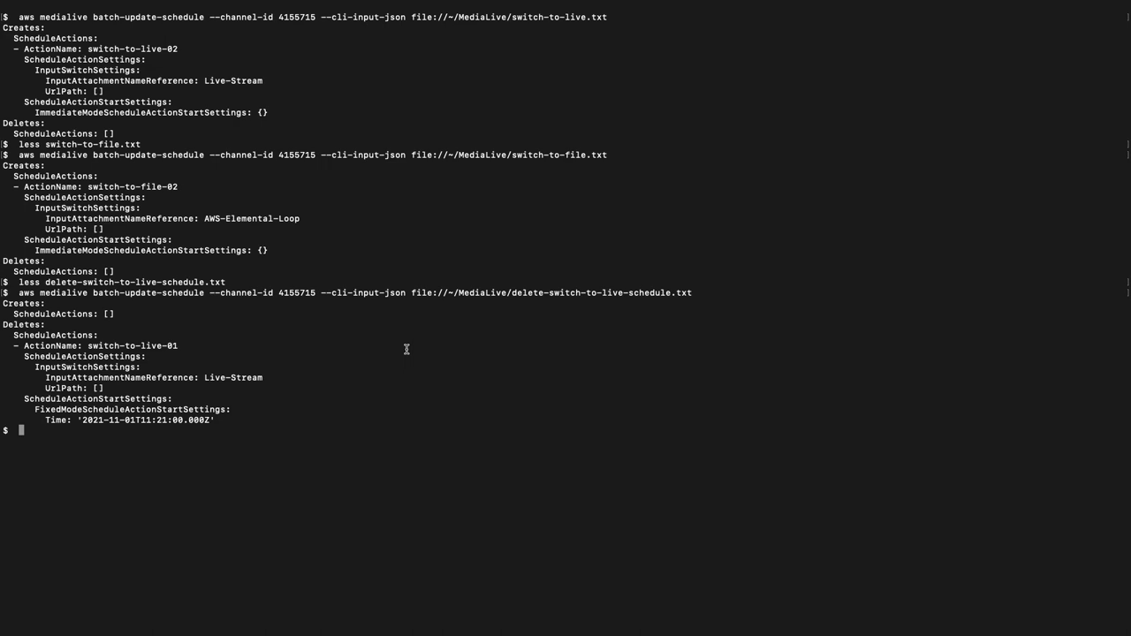
{"action": "key", "text": "super+Tab"}
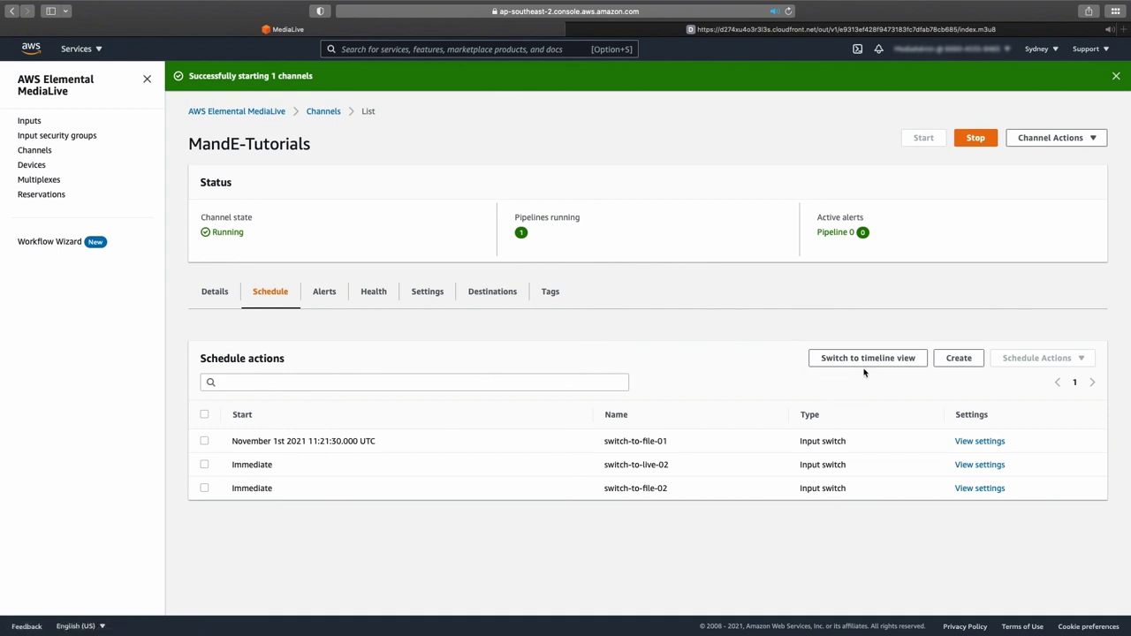
Step: Delete the switch-to-file-01 action from the channel's schedule
{"action": "left_click", "coordinate": [204, 441]}
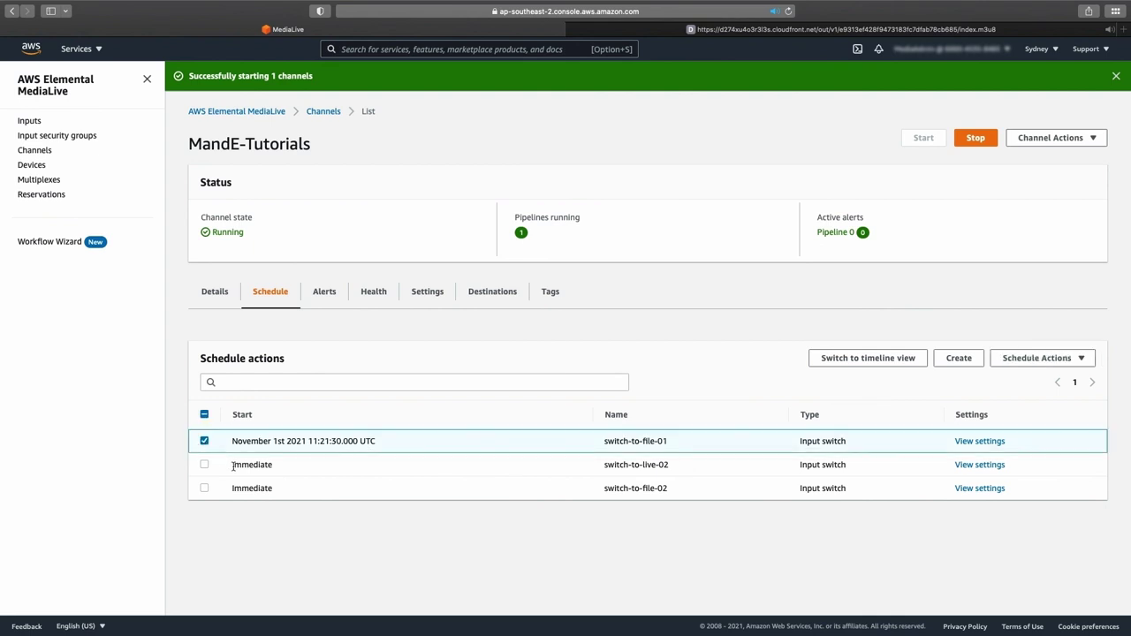
{"action": "left_click", "coordinate": [1074, 357]}
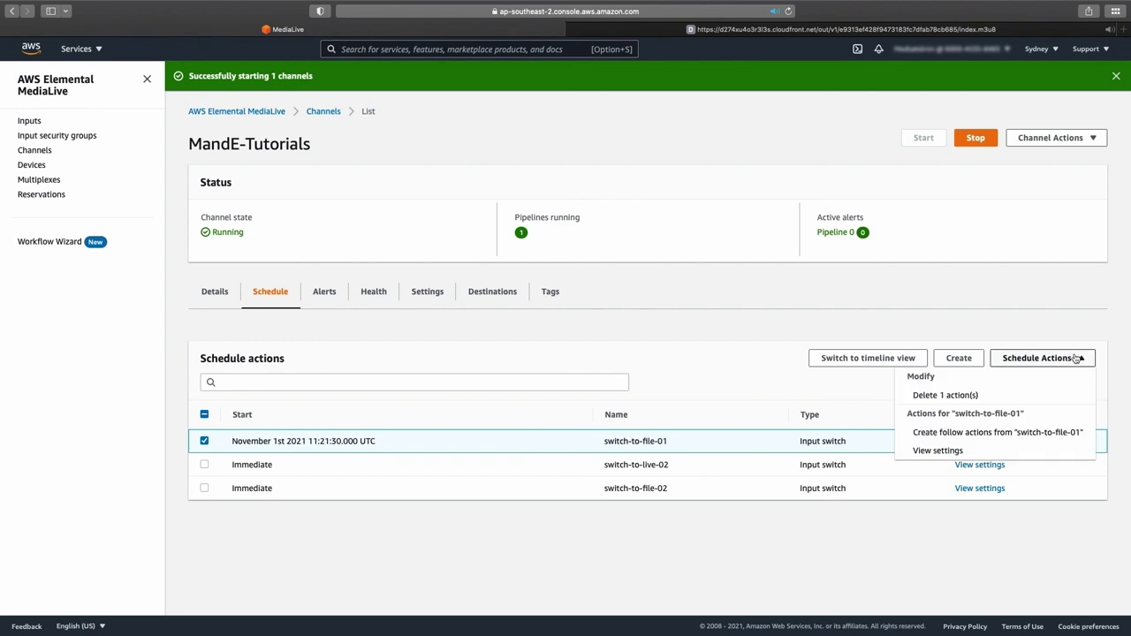
{"action": "left_click", "coordinate": [932, 397]}
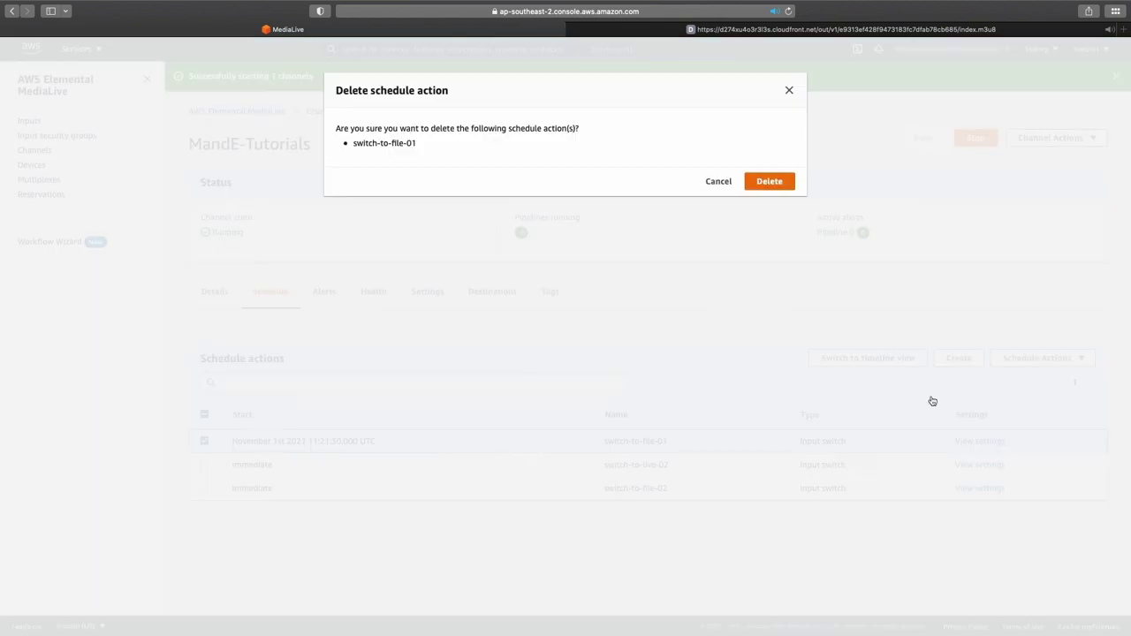
{"action": "left_click", "coordinate": [770, 184]}
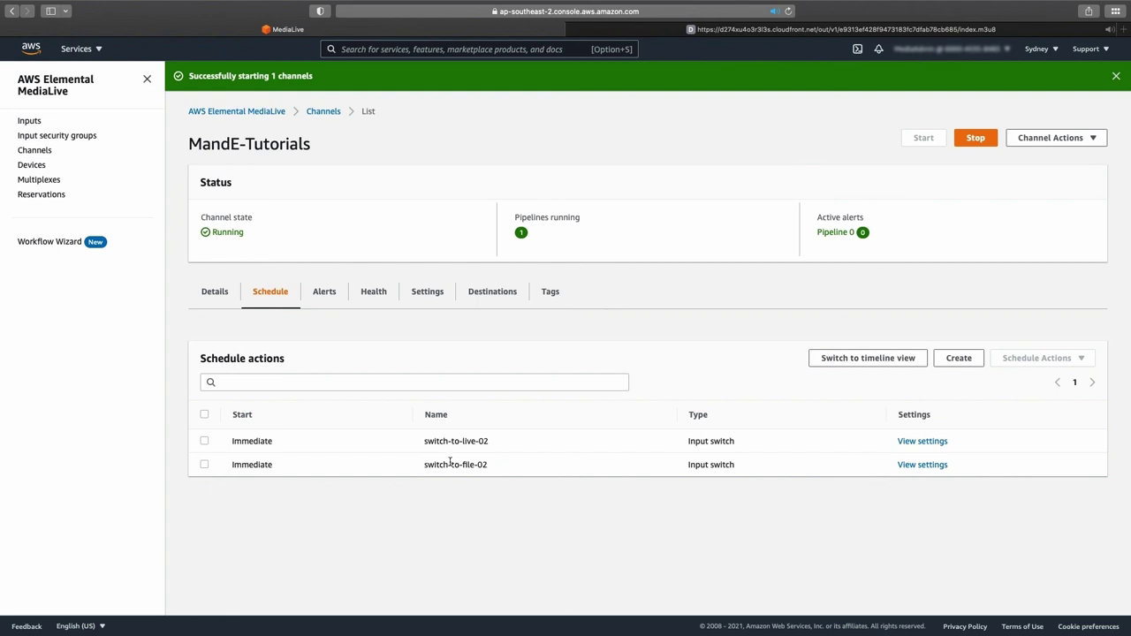